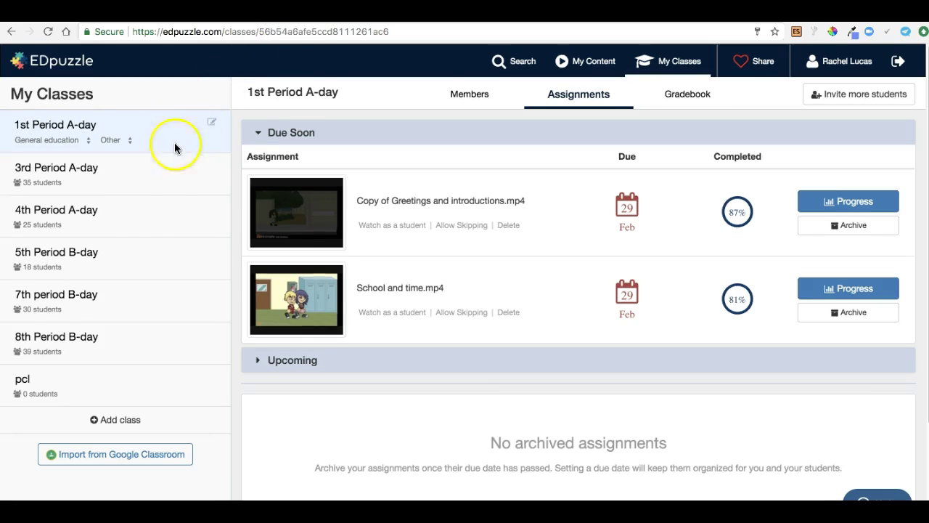
Open the 8th Period B-day progress for School and time.mp4 and examine the results by student and by question.
{"action": "left_click", "coordinate": [121, 331]}
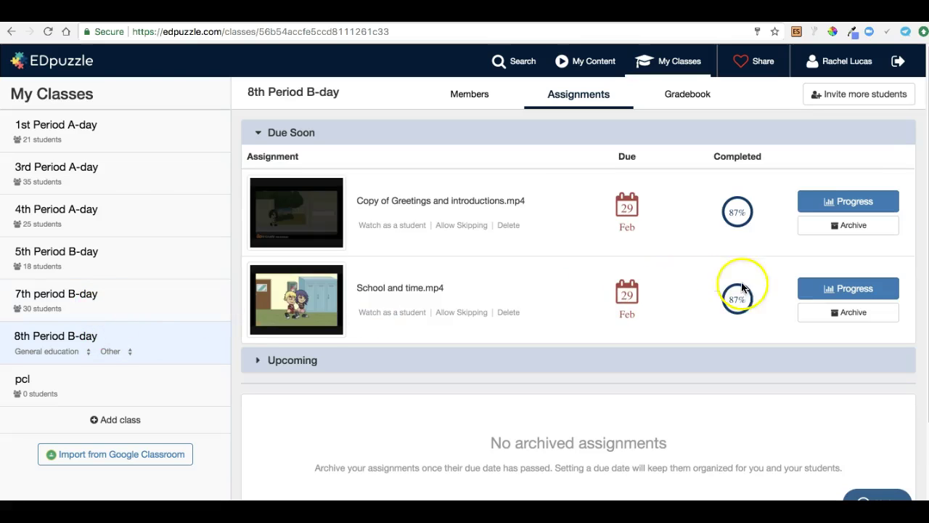
{"action": "left_click", "coordinate": [847, 291]}
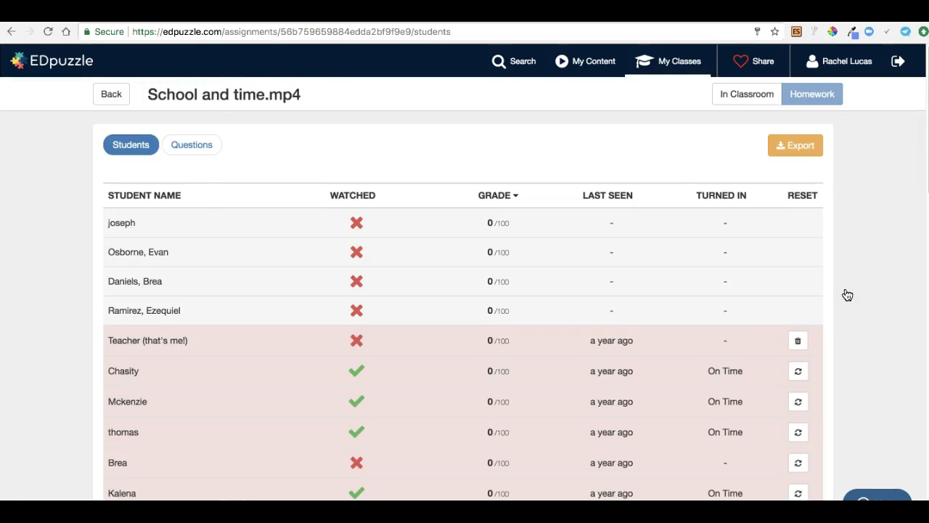
{"action": "left_click", "coordinate": [719, 305]}
{"action": "scroll", "coordinate": [719, 305], "scroll_direction": "down", "scroll_amount": 2}
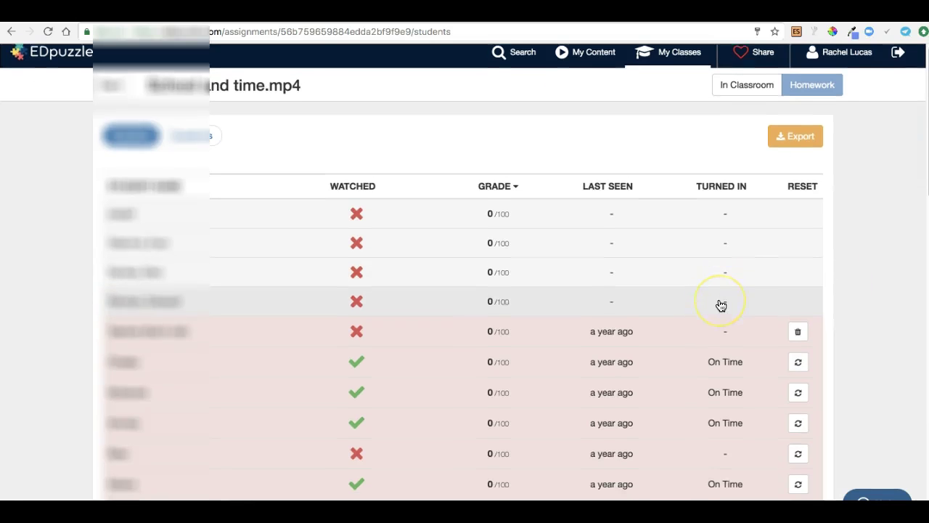
{"action": "scroll", "coordinate": [721, 304], "scroll_direction": "down", "scroll_amount": 5}
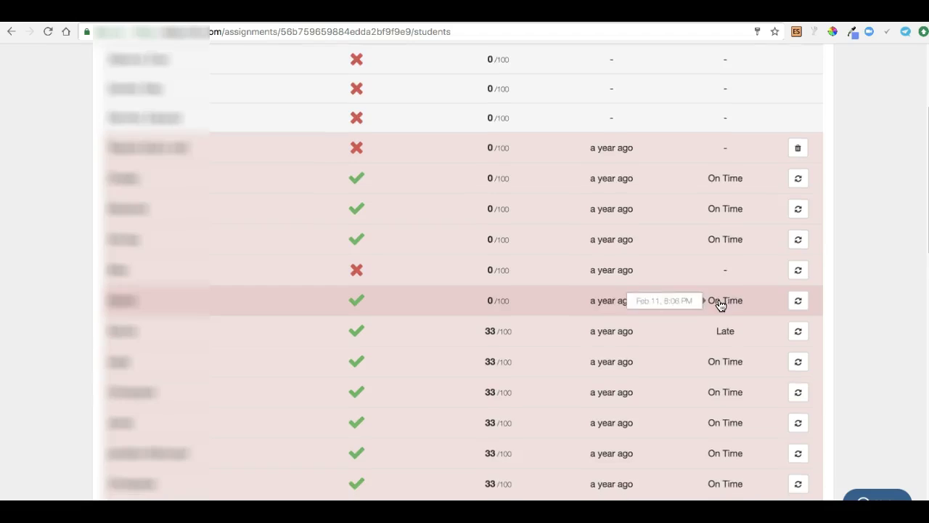
{"action": "scroll", "coordinate": [721, 305], "scroll_direction": "down", "scroll_amount": 6}
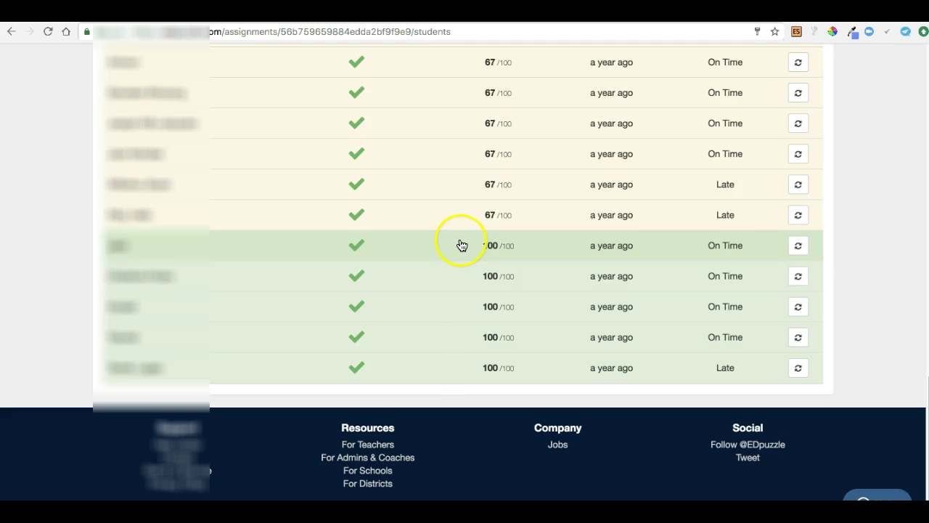
{"action": "scroll", "coordinate": [460, 247], "scroll_direction": "up", "scroll_amount": 2}
{"action": "scroll", "coordinate": [459, 254], "scroll_direction": "up", "scroll_amount": 9}
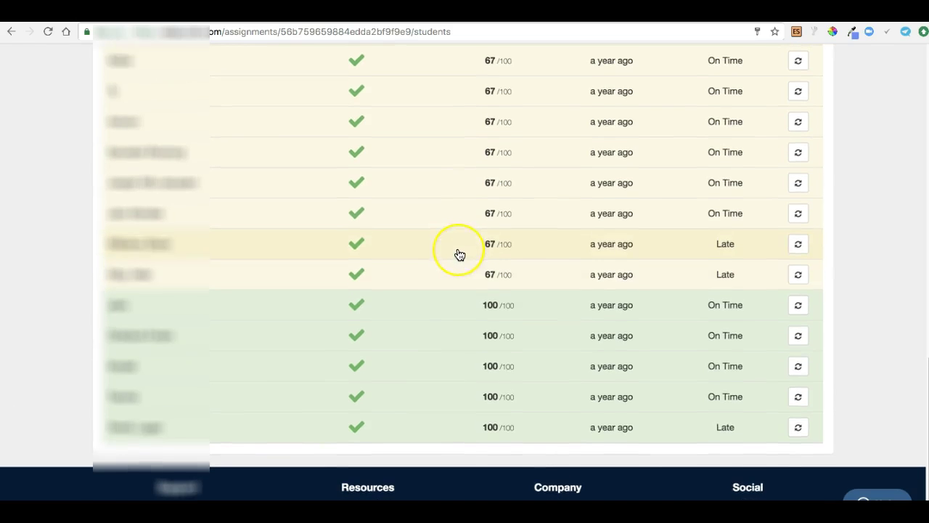
{"action": "scroll", "coordinate": [460, 254], "scroll_direction": "up", "scroll_amount": 6}
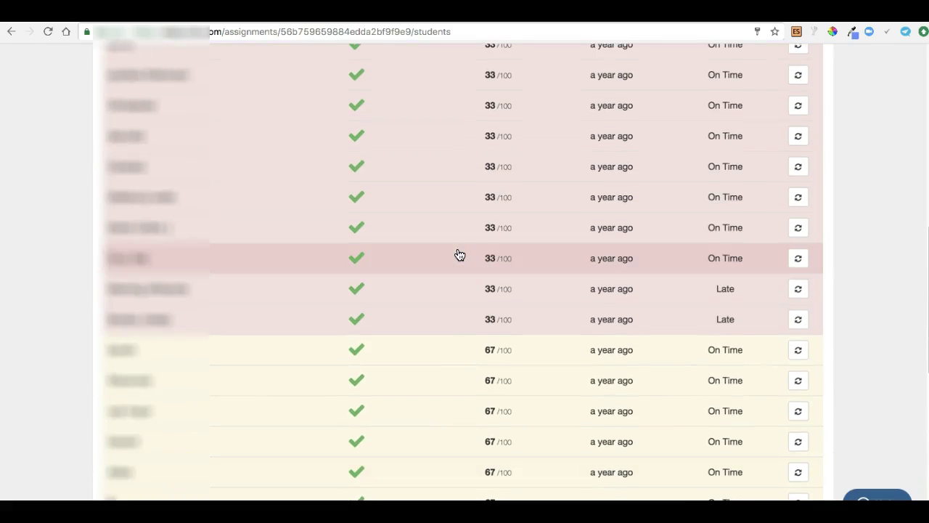
{"action": "scroll", "coordinate": [460, 254], "scroll_direction": "up", "scroll_amount": 6}
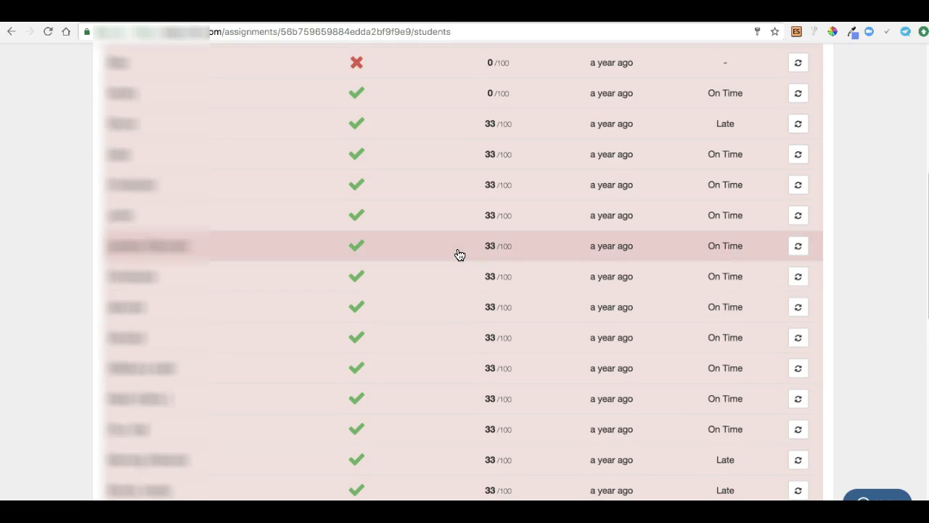
{"action": "scroll", "coordinate": [459, 254], "scroll_direction": "up", "scroll_amount": 2}
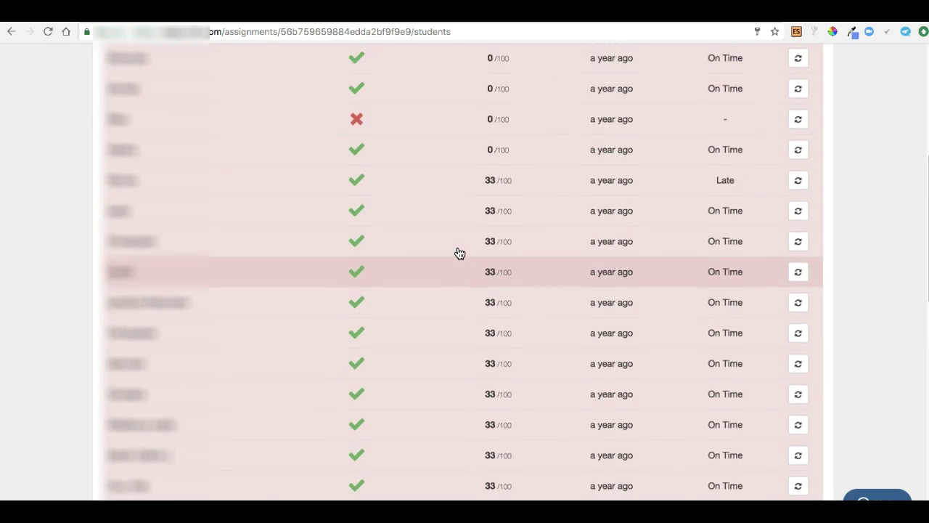
{"action": "scroll", "coordinate": [460, 253], "scroll_direction": "up", "scroll_amount": 9}
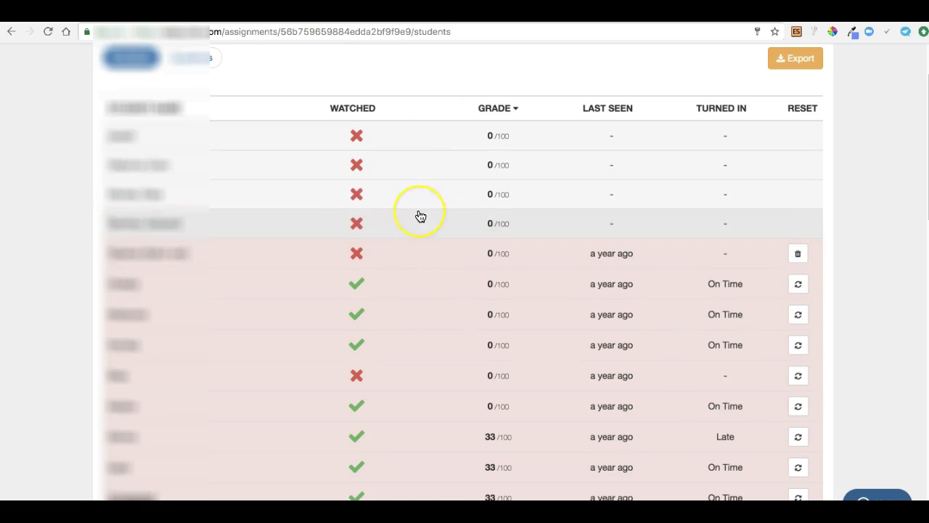
{"action": "scroll", "coordinate": [420, 216], "scroll_direction": "up", "scroll_amount": 3}
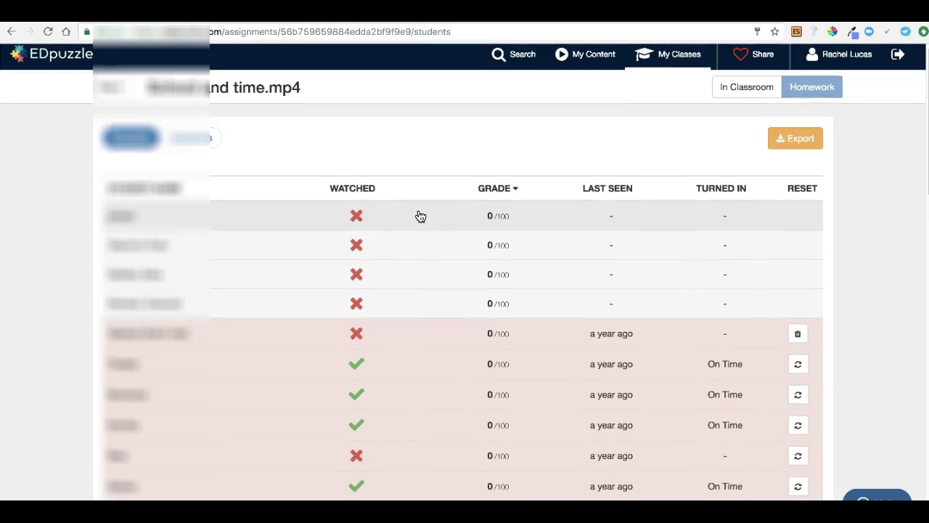
{"action": "left_click", "coordinate": [199, 138]}
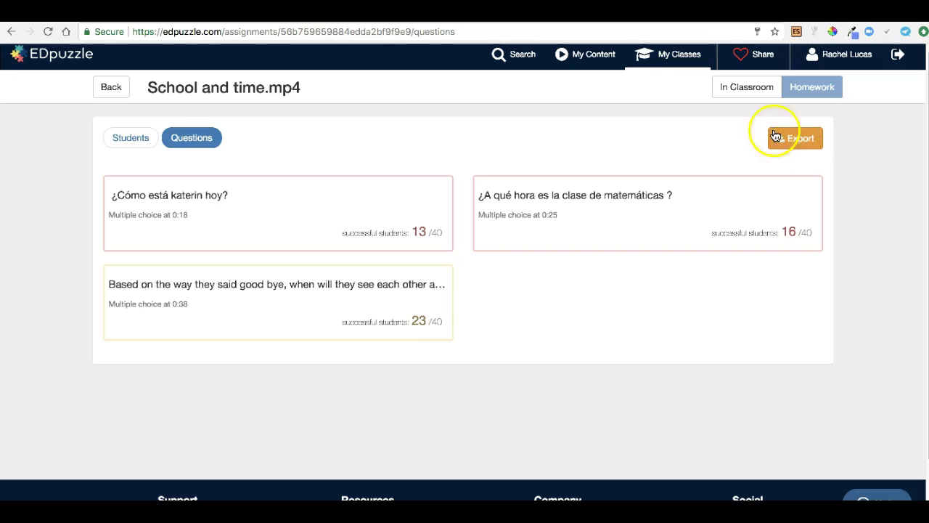
Return to the class list and add a new class named Spanish 1.
{"action": "left_click", "coordinate": [74, 65]}
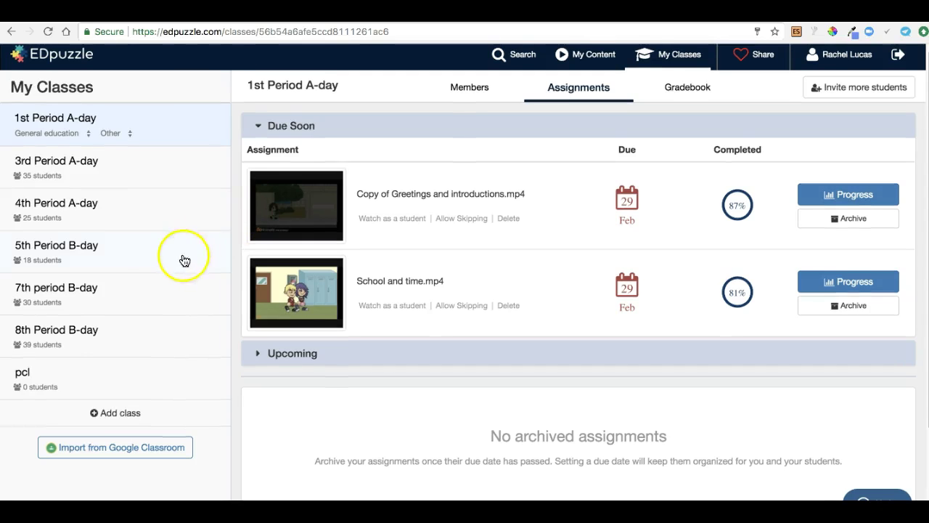
{"action": "left_click", "coordinate": [120, 414]}
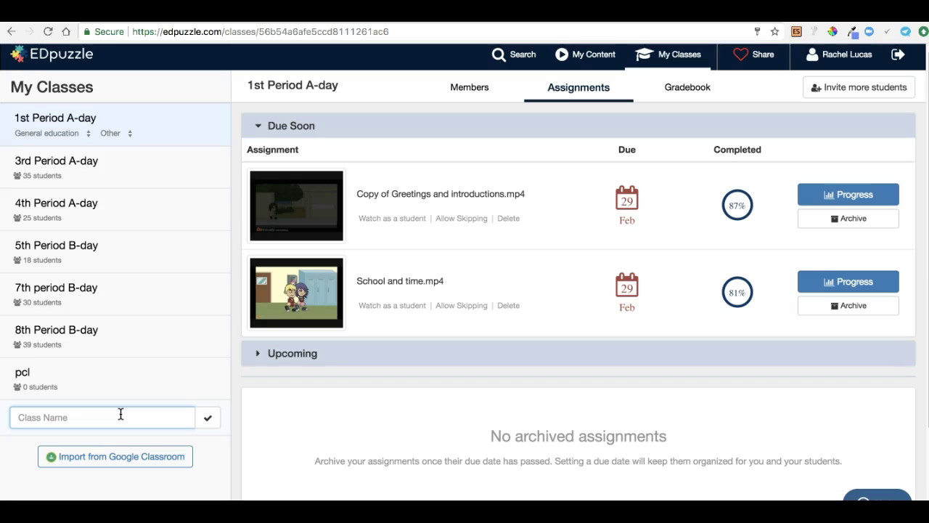
{"action": "type", "text": "Spanish 1"}
{"action": "left_click", "coordinate": [208, 418]}
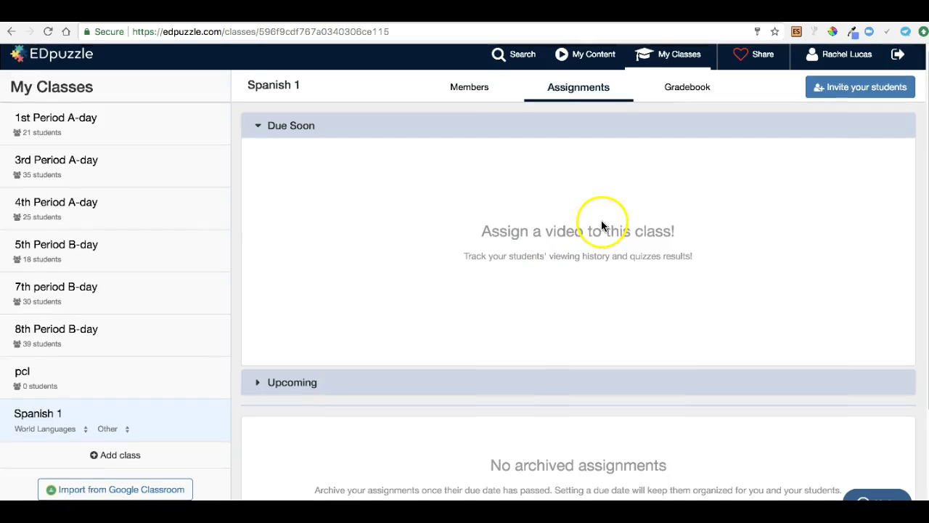
View the student invitation options for the Spanish 1 class, including the join code and link, and close them.
{"action": "scroll", "coordinate": [691, 191], "scroll_direction": "up", "scroll_amount": 1}
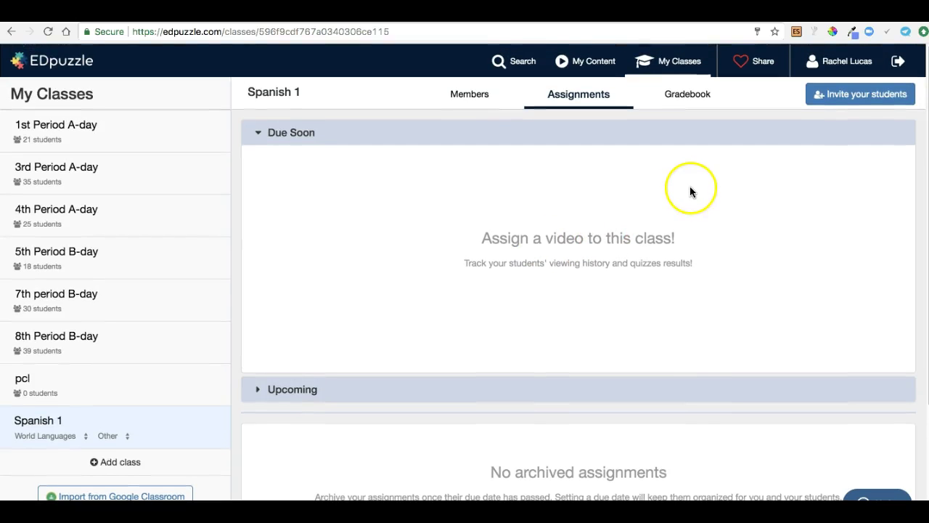
{"action": "left_click", "coordinate": [842, 103]}
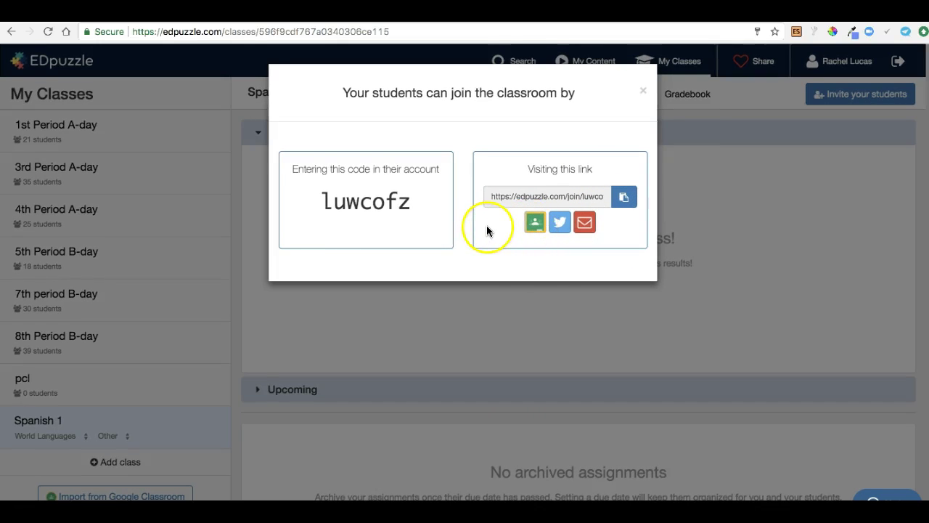
{"action": "left_click", "coordinate": [643, 93]}
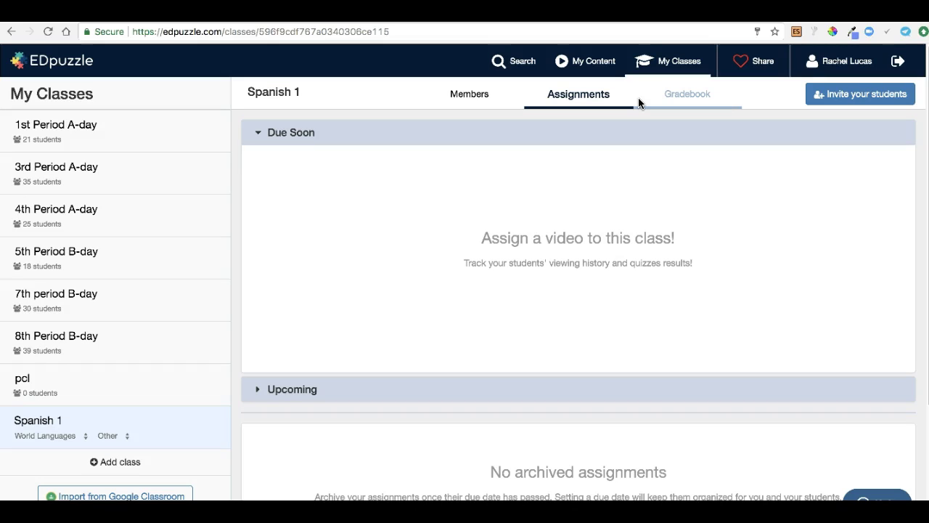
Search the YouTube channel's videos for "los colores".
{"action": "left_click", "coordinate": [533, 66]}
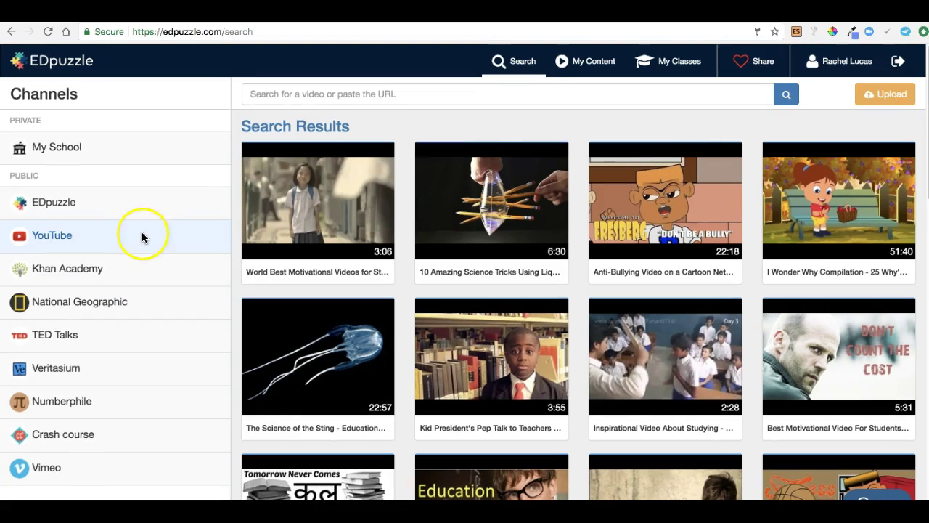
{"action": "left_click", "coordinate": [370, 96]}
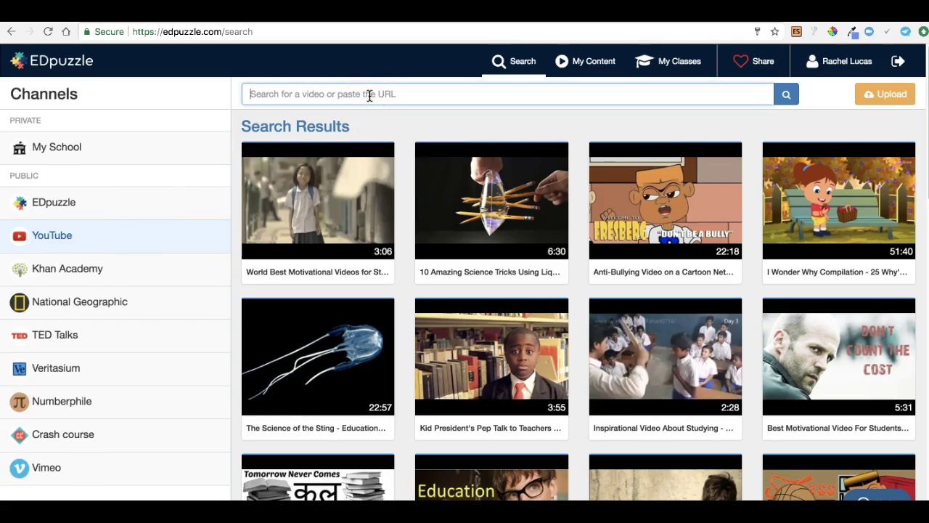
{"action": "type", "text": "los colores"}
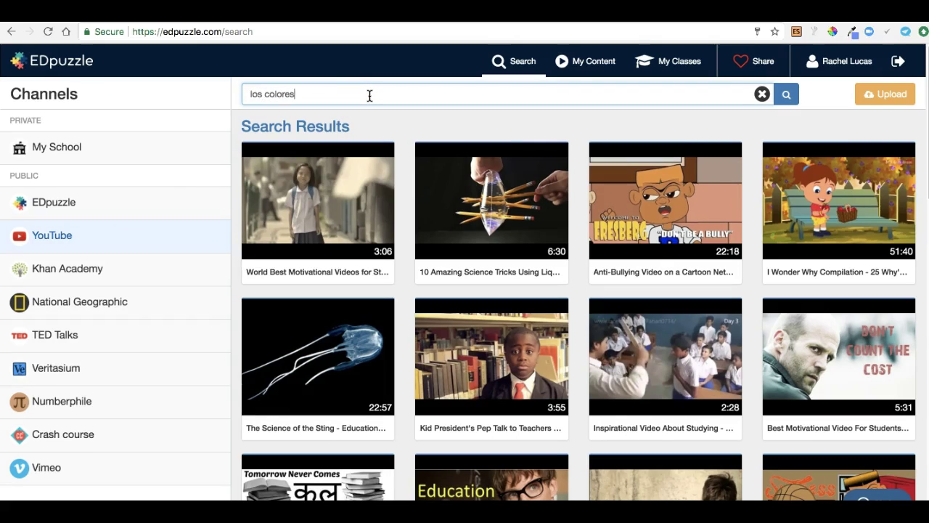
{"action": "key", "text": "Return"}
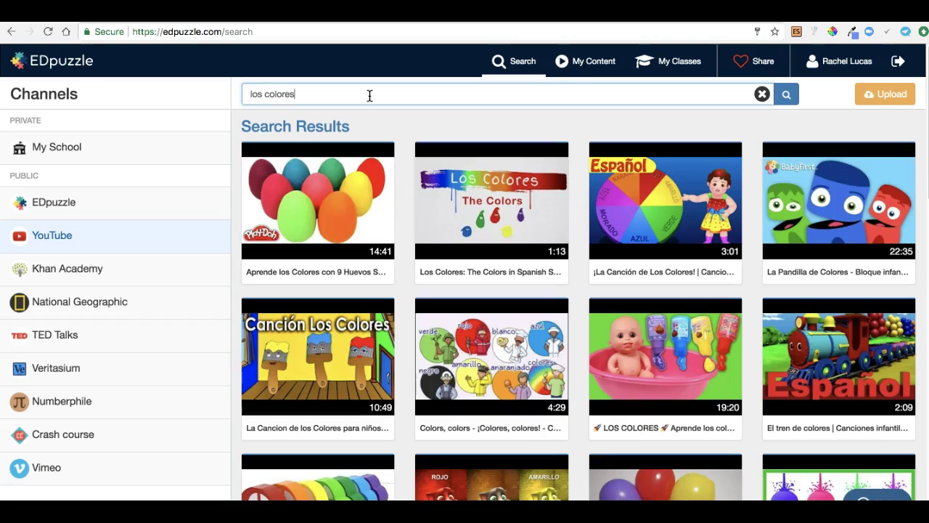
Preview the 1:13 video "Los Colores: The Colors in Spanish Song" and close the preview.
{"action": "mouse_move", "coordinate": [452, 156]}
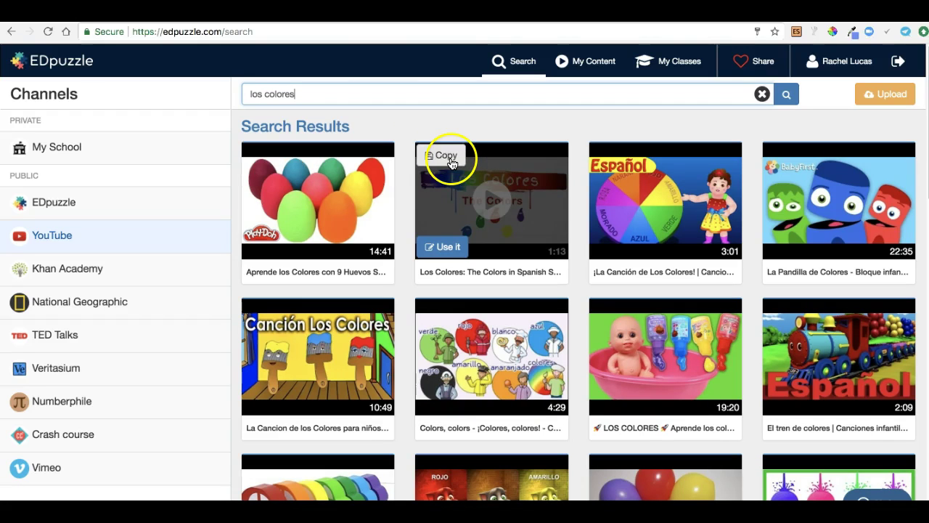
{"action": "left_click", "coordinate": [493, 212]}
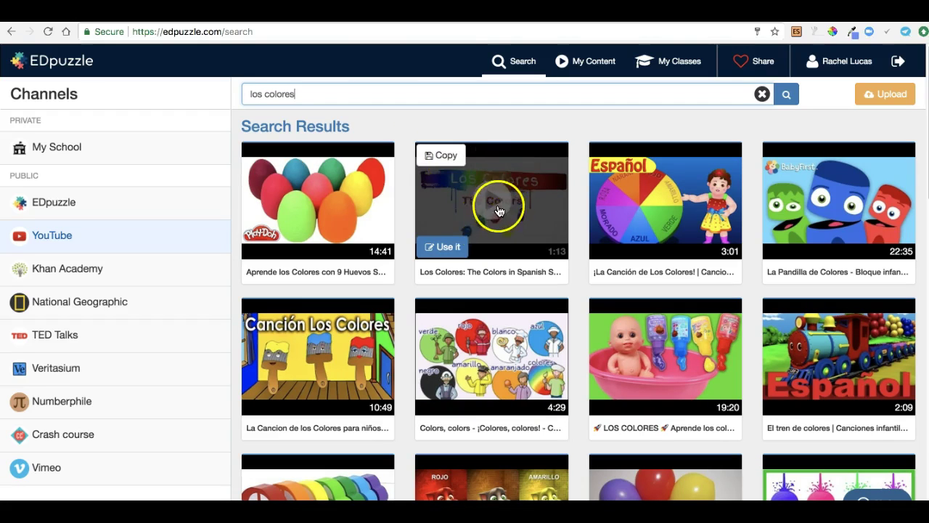
{"action": "left_click", "coordinate": [468, 242]}
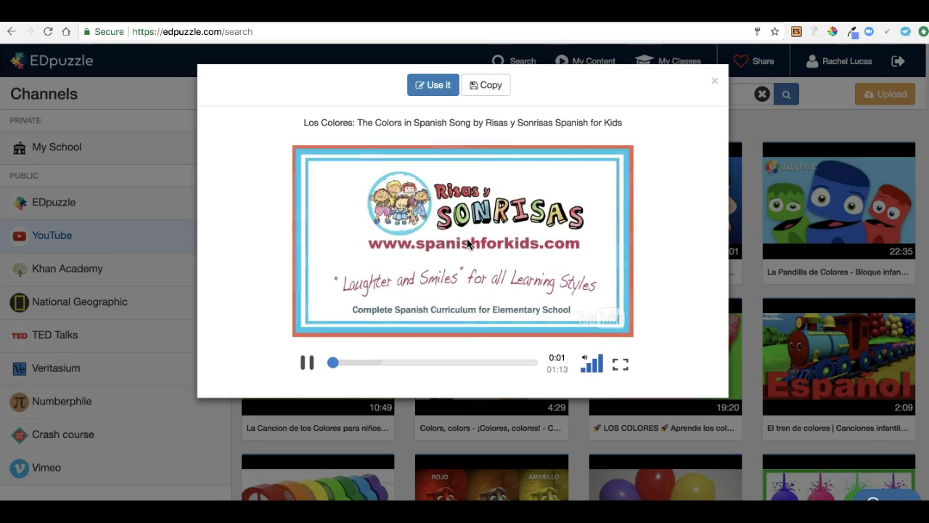
{"action": "left_click", "coordinate": [717, 82]}
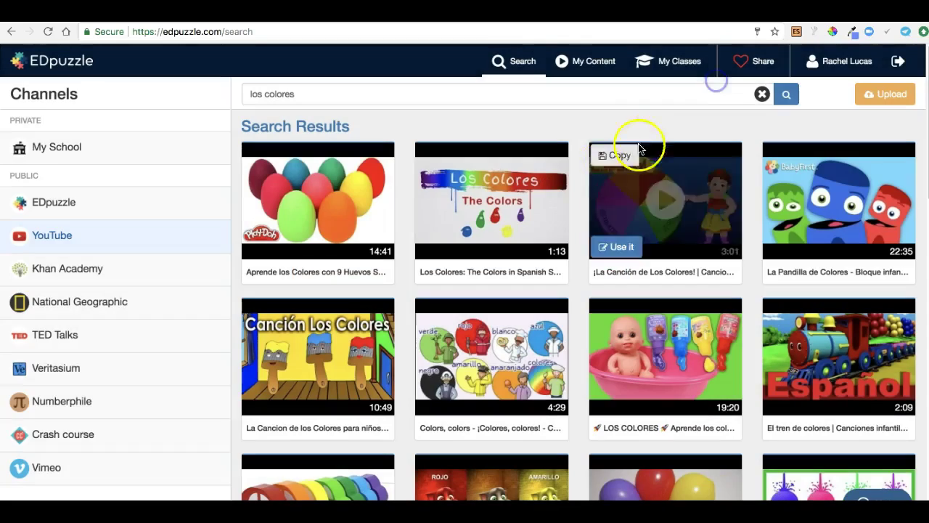
Preview the 3:01 video "¡La Canción de Los Colores!", skip ahead to about 0:26 and pause it.
{"action": "left_click", "coordinate": [668, 185]}
{"action": "left_click", "coordinate": [465, 240]}
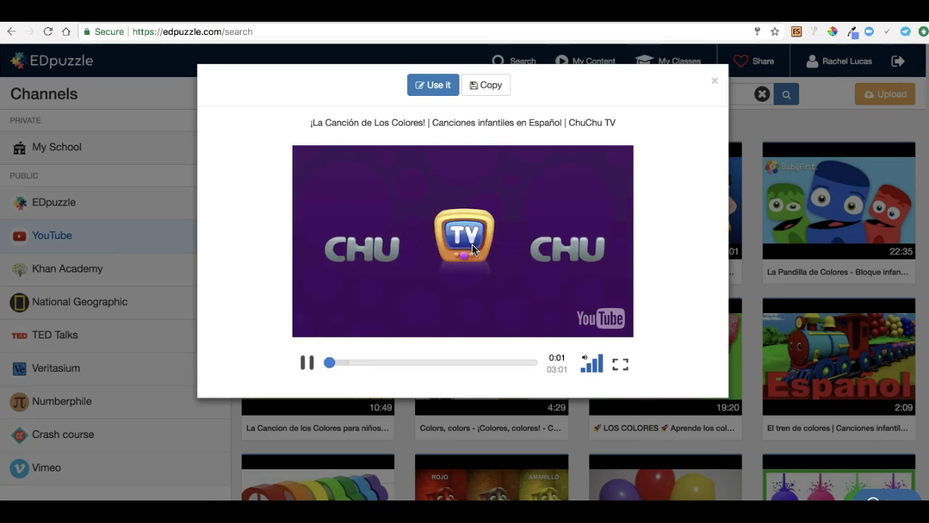
{"action": "left_click_drag", "start_coordinate": [328, 363], "coordinate": [357, 365]}
{"action": "left_click", "coordinate": [308, 363]}
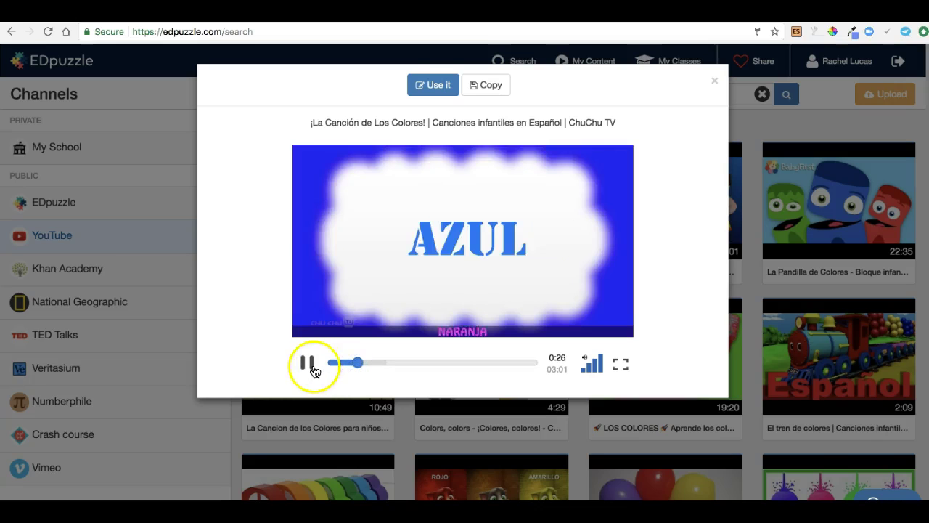
Use "¡La Canción de Los Colores!" as a lesson video, crop it to the section from 01:04 to 01:10, and save.
{"action": "left_click", "coordinate": [433, 85]}
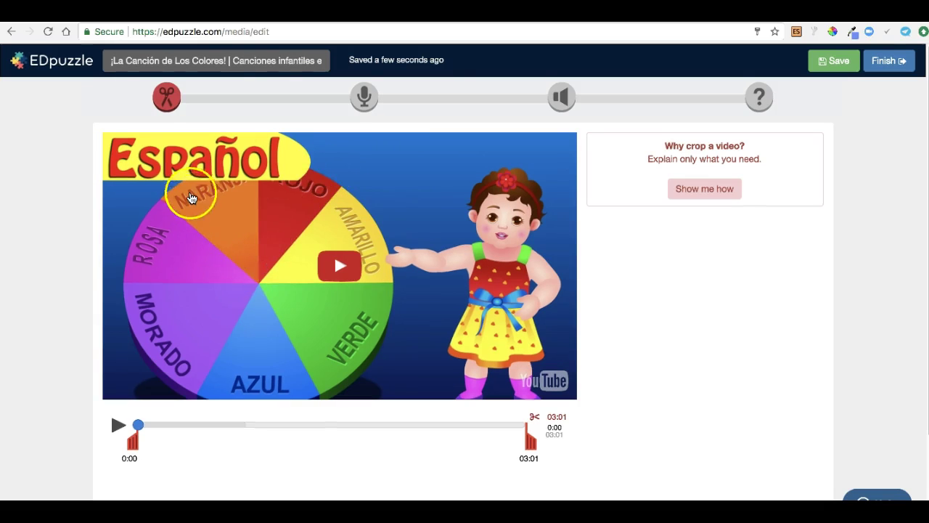
{"action": "left_click", "coordinate": [164, 106]}
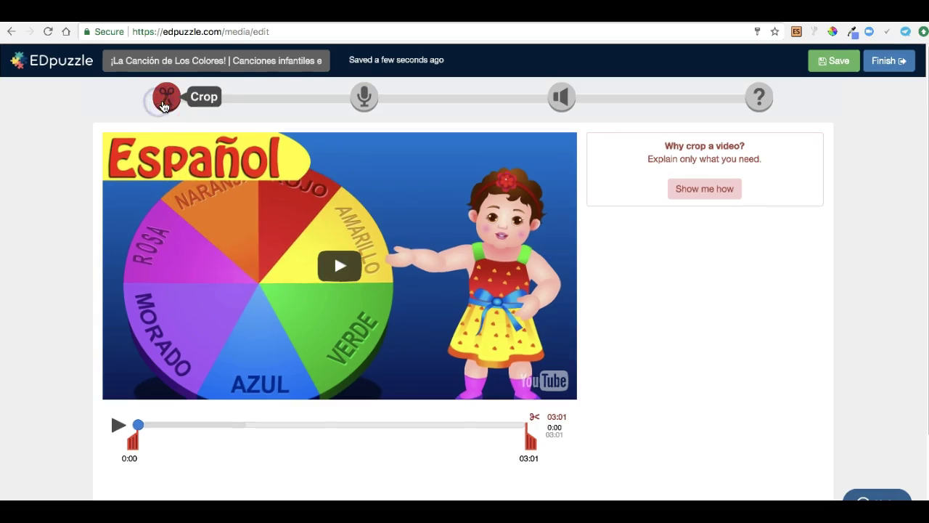
{"action": "left_click_drag", "start_coordinate": [133, 441], "coordinate": [275, 443]}
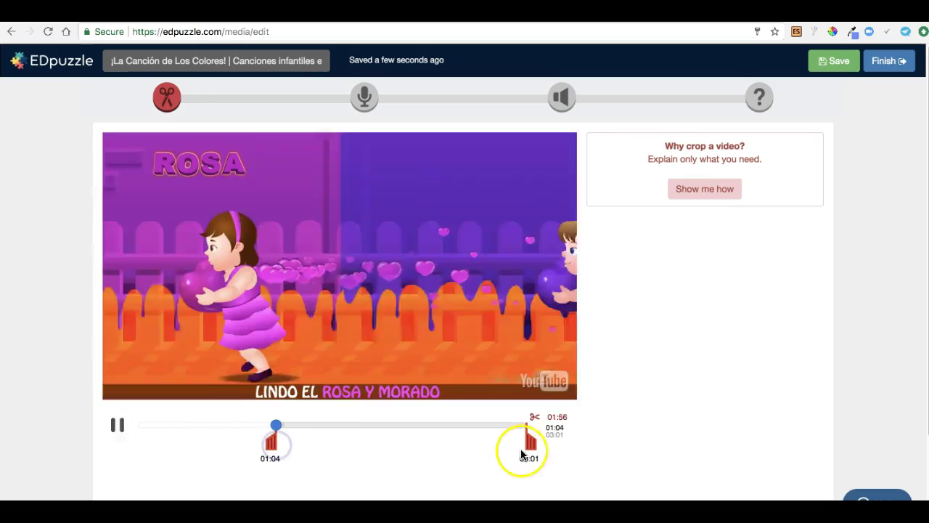
{"action": "left_click_drag", "start_coordinate": [526, 444], "coordinate": [299, 434]}
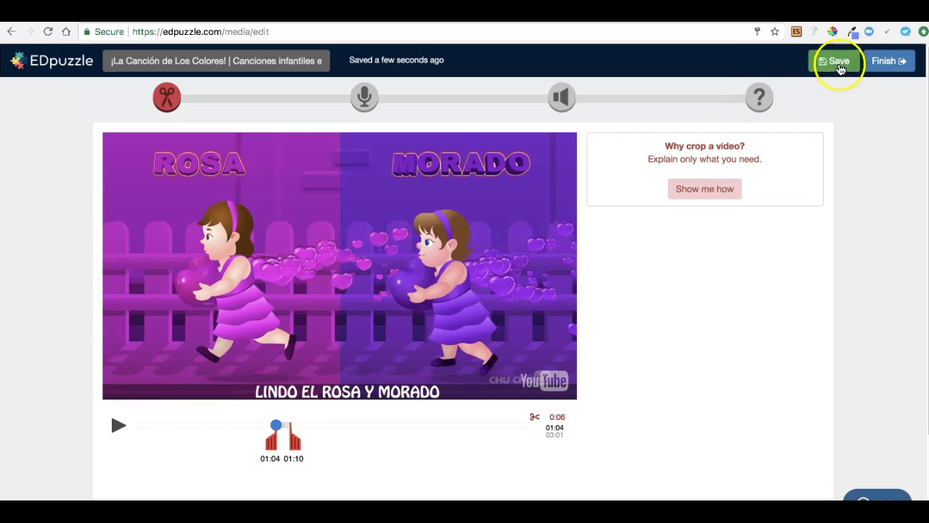
{"action": "left_click", "coordinate": [839, 65]}
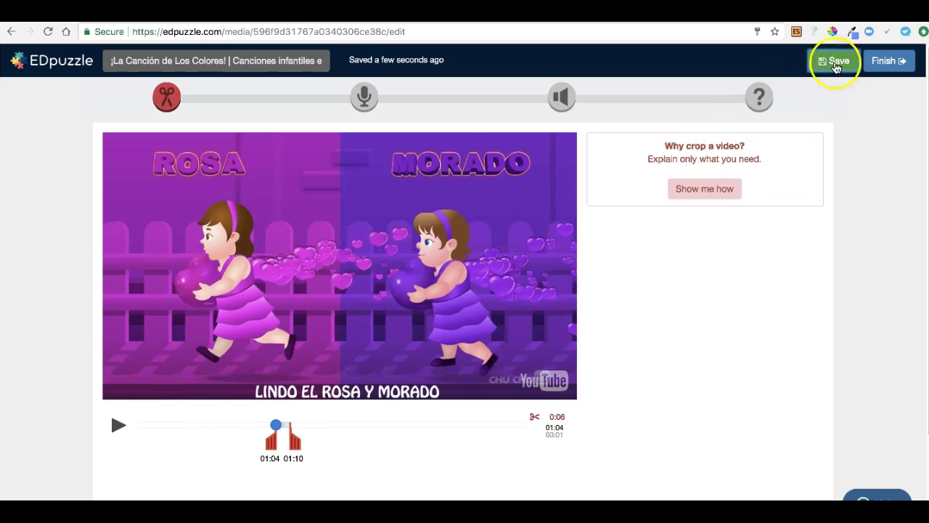
Leave the editor and open the cropped "¡La Canción de Los Colores!" video from the saved content.
{"action": "left_click", "coordinate": [78, 67]}
{"action": "left_click", "coordinate": [586, 62]}
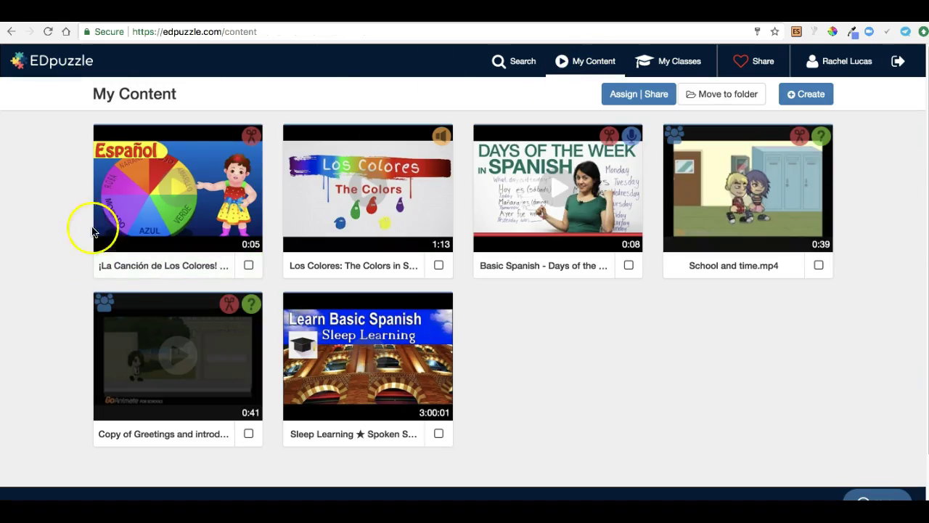
{"action": "left_click", "coordinate": [156, 206]}
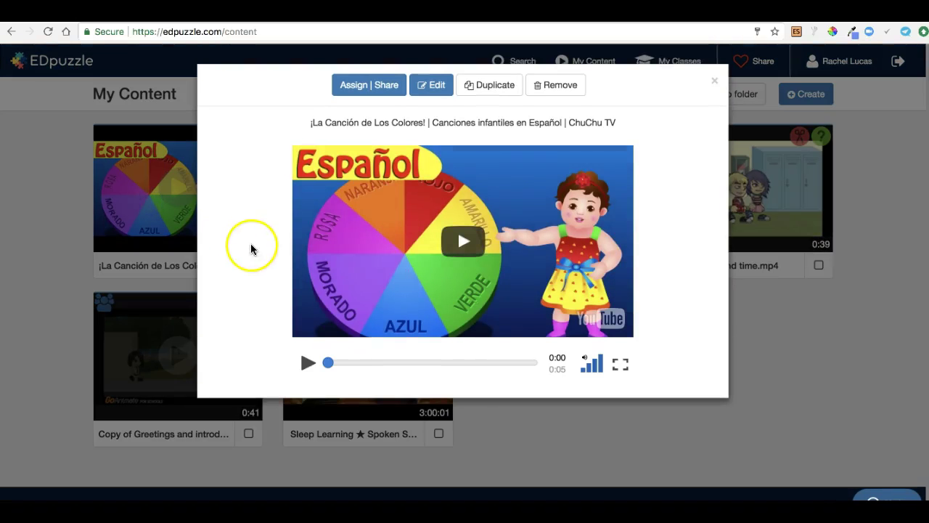
Play the cropped "¡La Canción de Los Colores!" video, duplicate it, and open the copy for editing.
{"action": "left_click", "coordinate": [485, 249]}
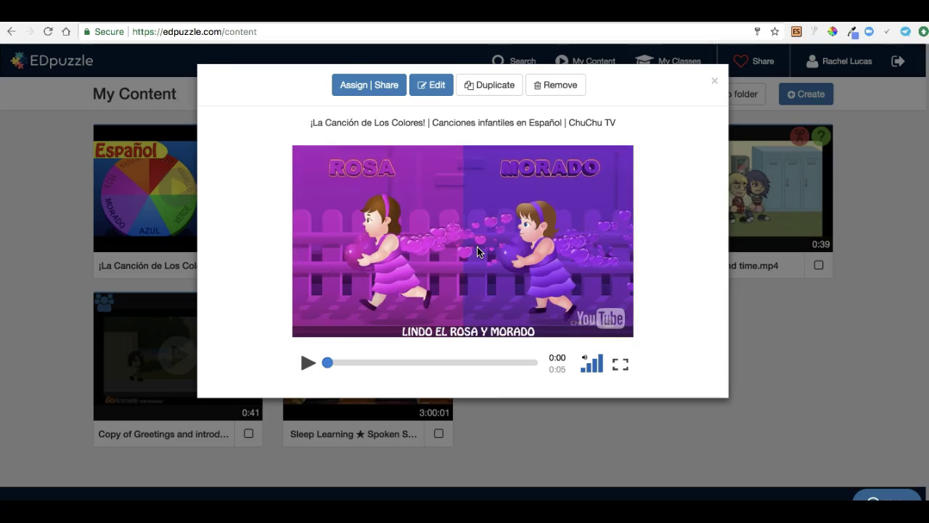
{"action": "left_click", "coordinate": [490, 85]}
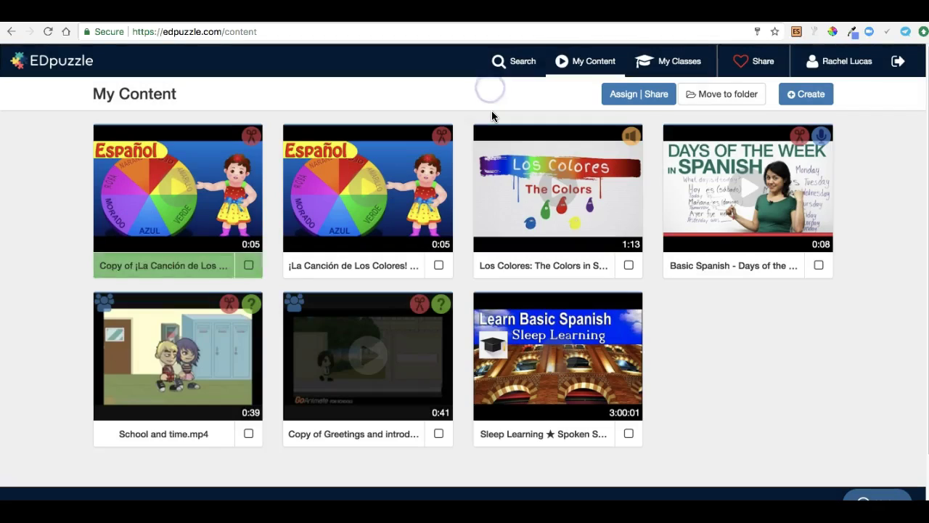
{"action": "left_click", "coordinate": [143, 233]}
{"action": "left_click", "coordinate": [436, 87]}
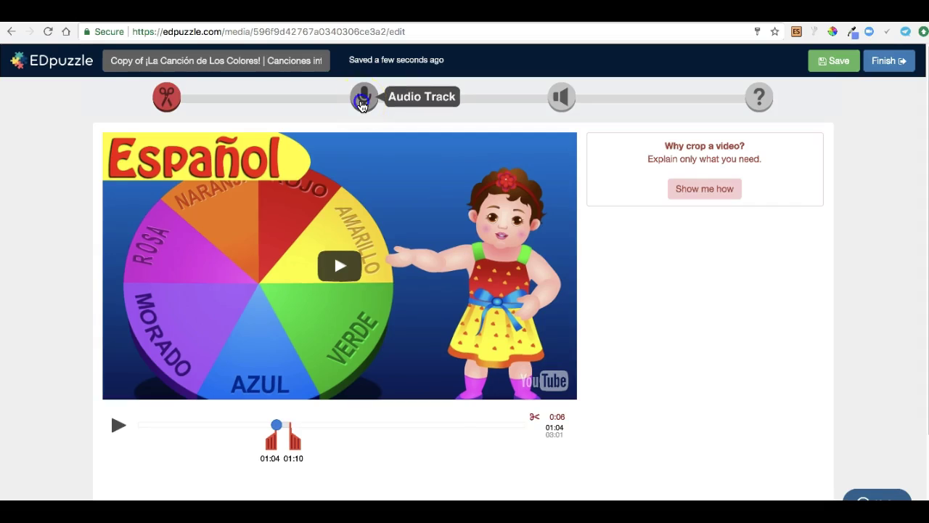
Record an audio track over the whole copied video and save it.
{"action": "left_click", "coordinate": [363, 102]}
{"action": "left_click", "coordinate": [118, 430]}
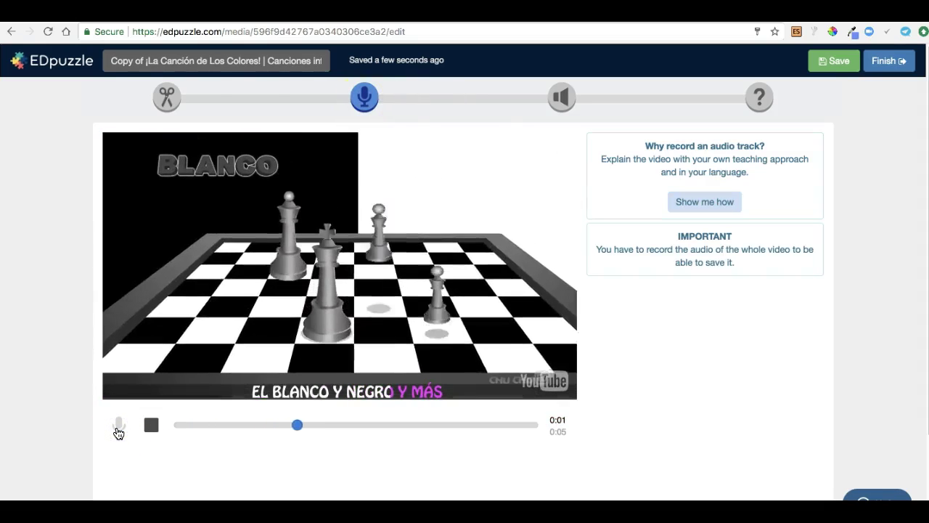
{"action": "left_click", "coordinate": [151, 426]}
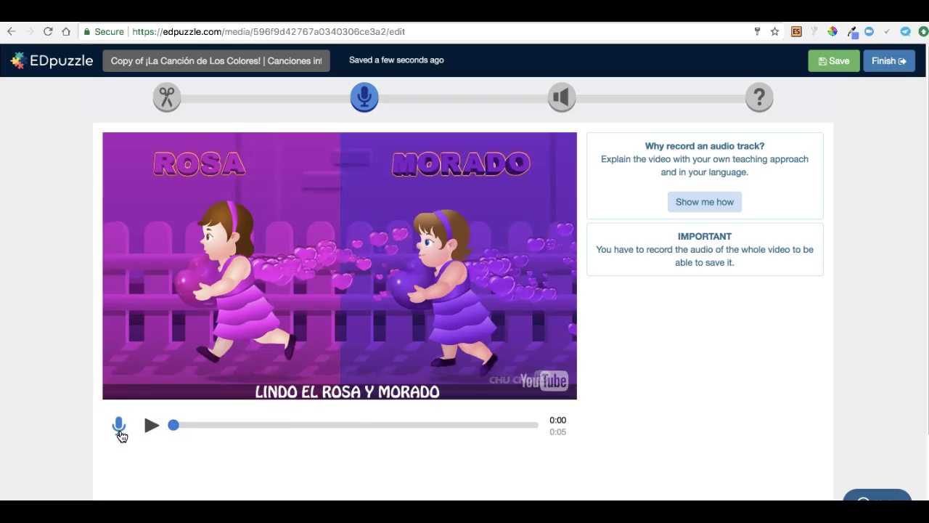
{"action": "left_click", "coordinate": [119, 430]}
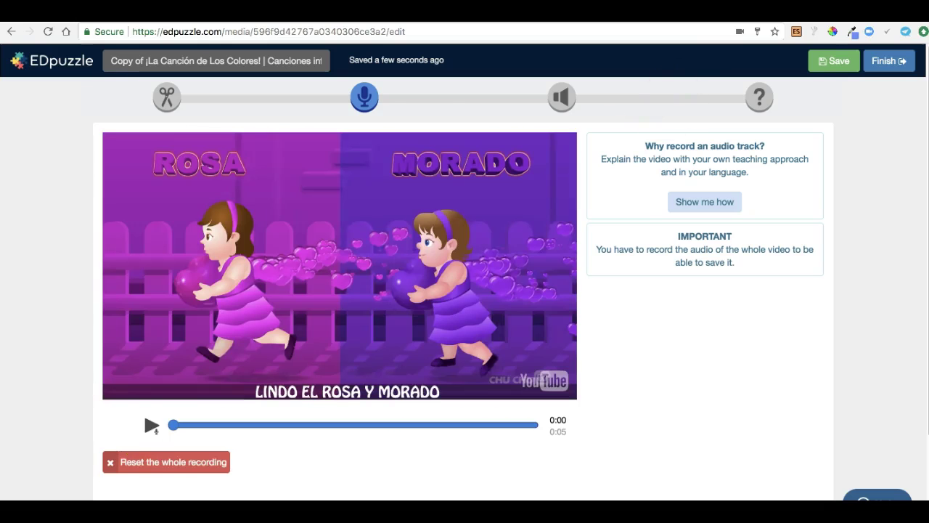
{"action": "left_click", "coordinate": [830, 70]}
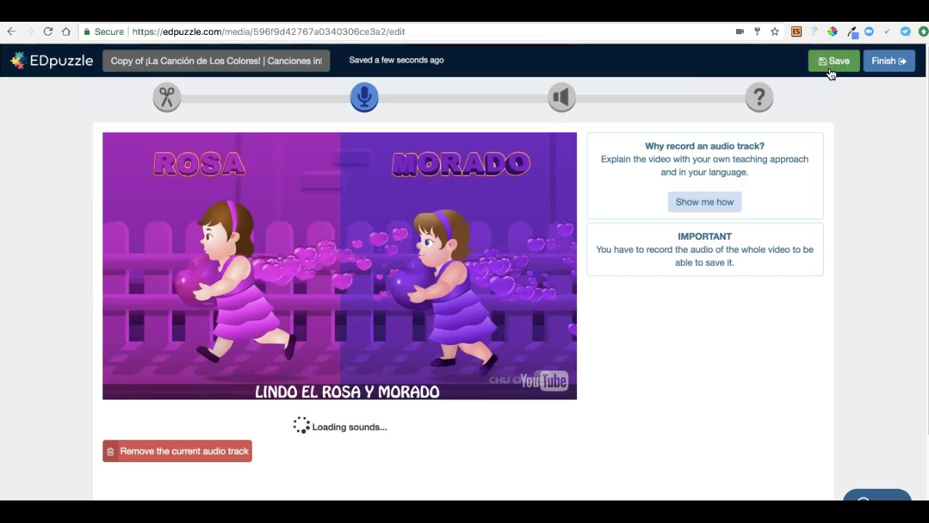
Return to the saved content, play the copied video to review its audio track, and close the preview.
{"action": "left_click", "coordinate": [67, 64]}
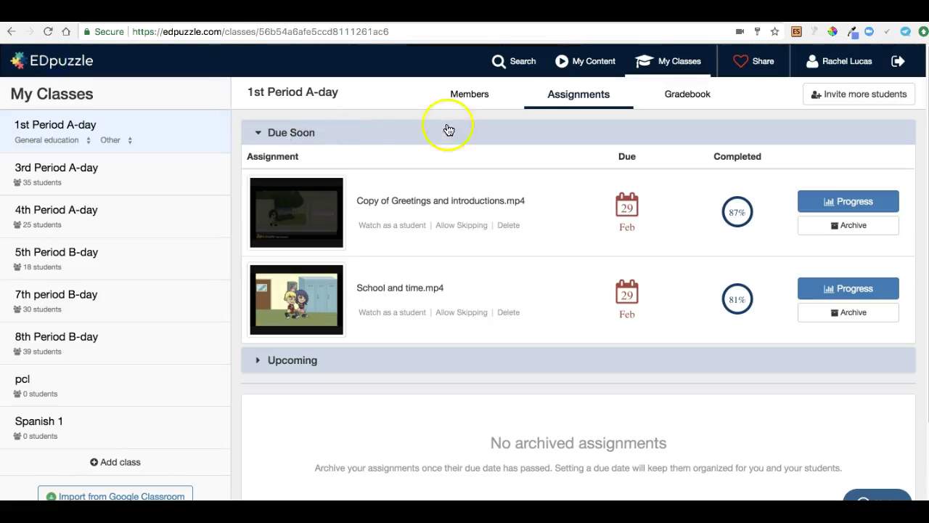
{"action": "left_click", "coordinate": [607, 64]}
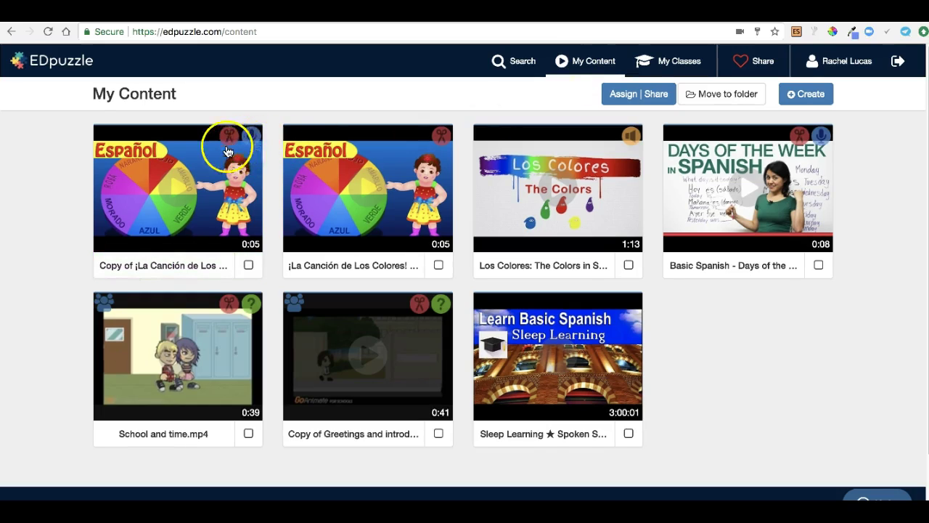
{"action": "left_click", "coordinate": [181, 190]}
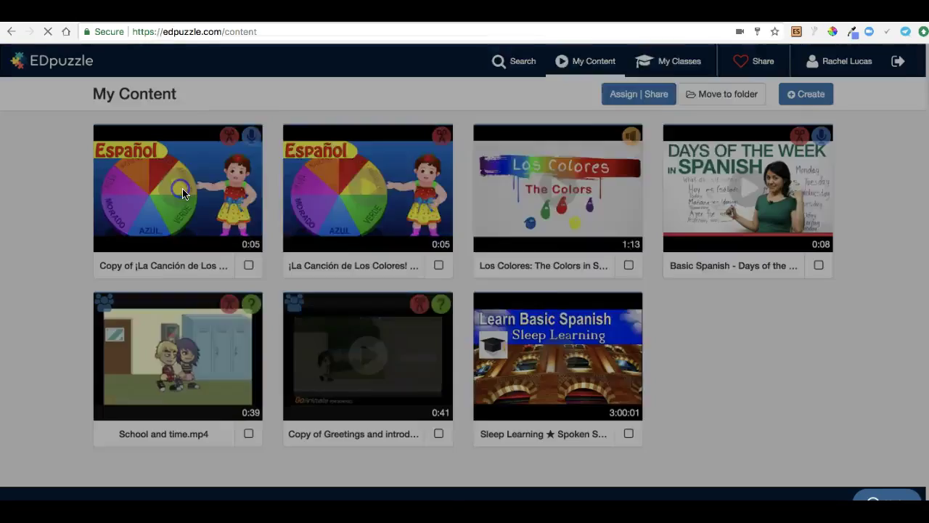
{"action": "left_click", "coordinate": [462, 240]}
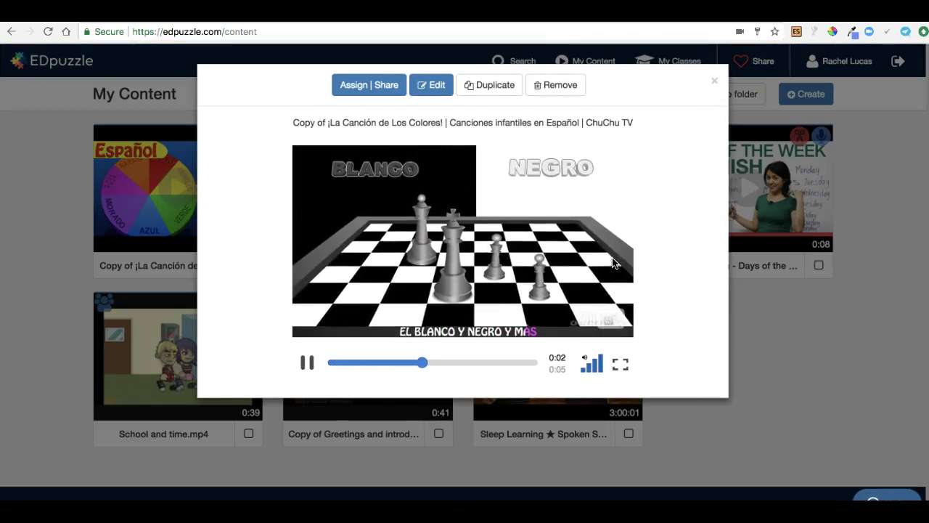
{"action": "left_click", "coordinate": [305, 368]}
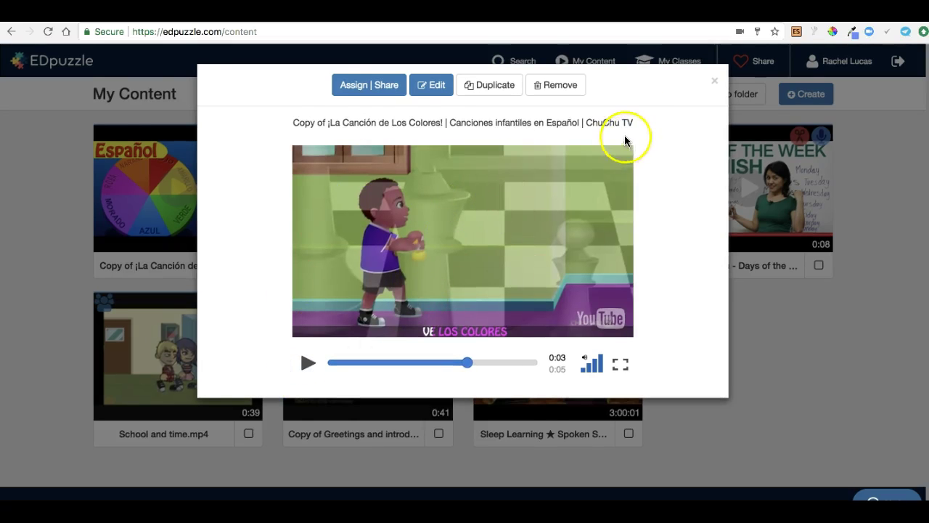
{"action": "left_click", "coordinate": [715, 81]}
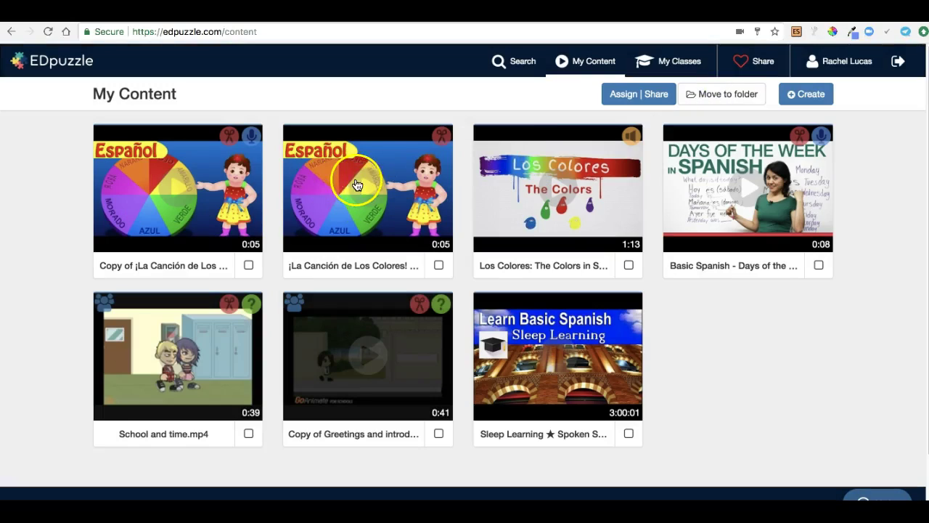
Open the original "¡La Canción de Los Colores!" video for editing and position an audio note shortly after the clip's start.
{"action": "left_click", "coordinate": [357, 185]}
{"action": "left_click", "coordinate": [430, 97]}
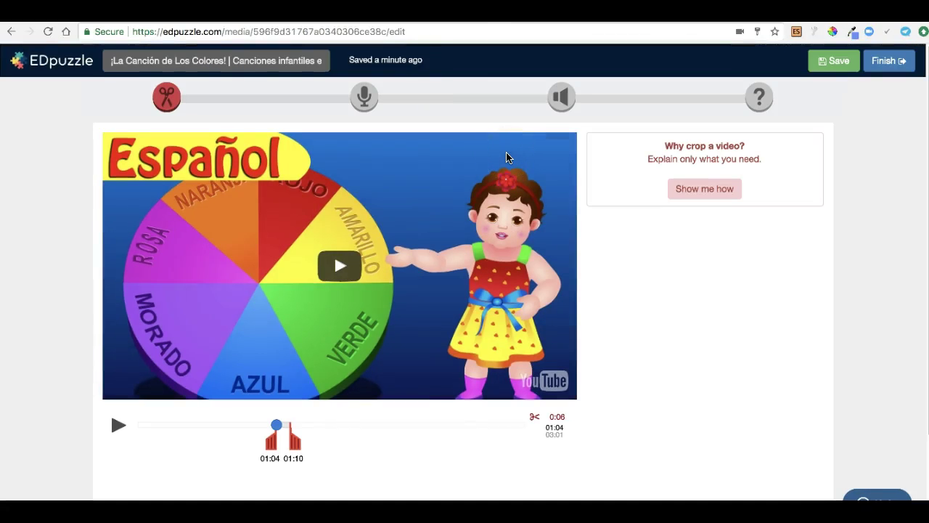
{"action": "left_click", "coordinate": [555, 101]}
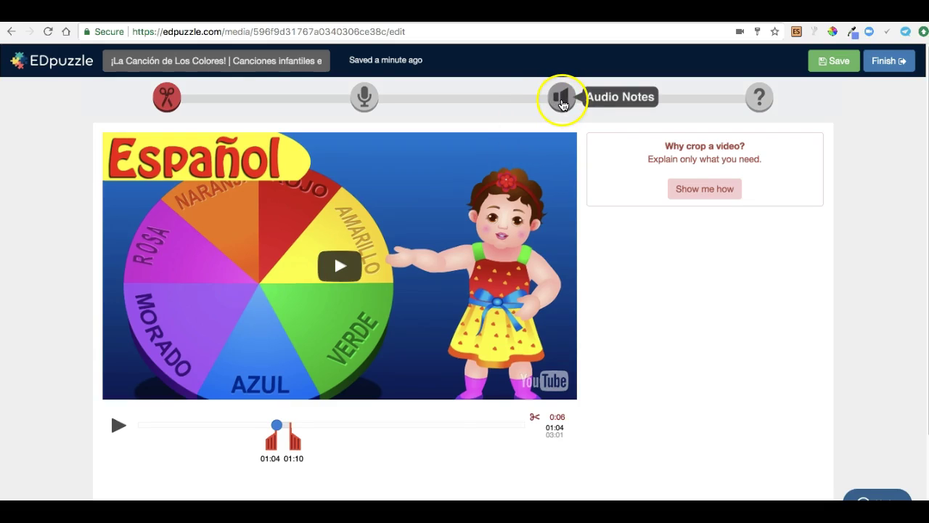
{"action": "left_click", "coordinate": [140, 432]}
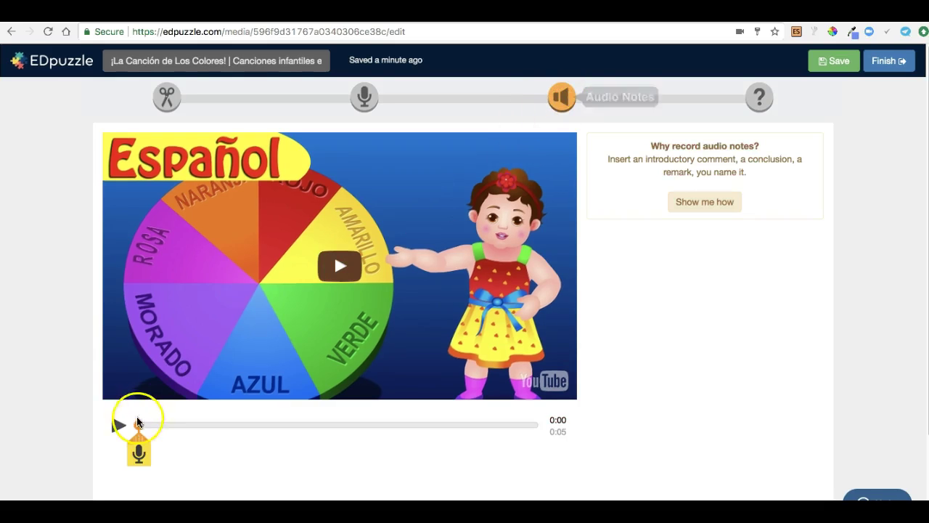
{"action": "left_click_drag", "start_coordinate": [141, 429], "coordinate": [187, 427]}
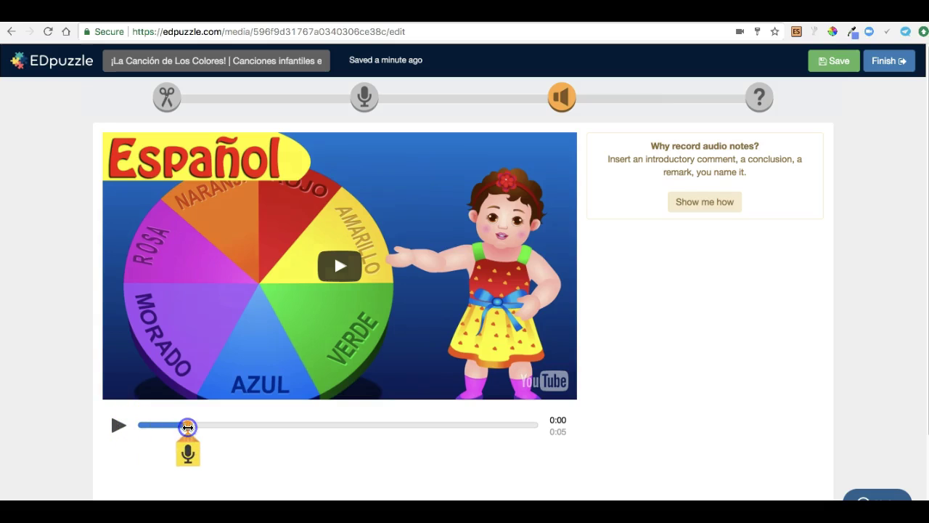
Record the audio note at the marked point and save the video.
{"action": "left_click", "coordinate": [191, 458]}
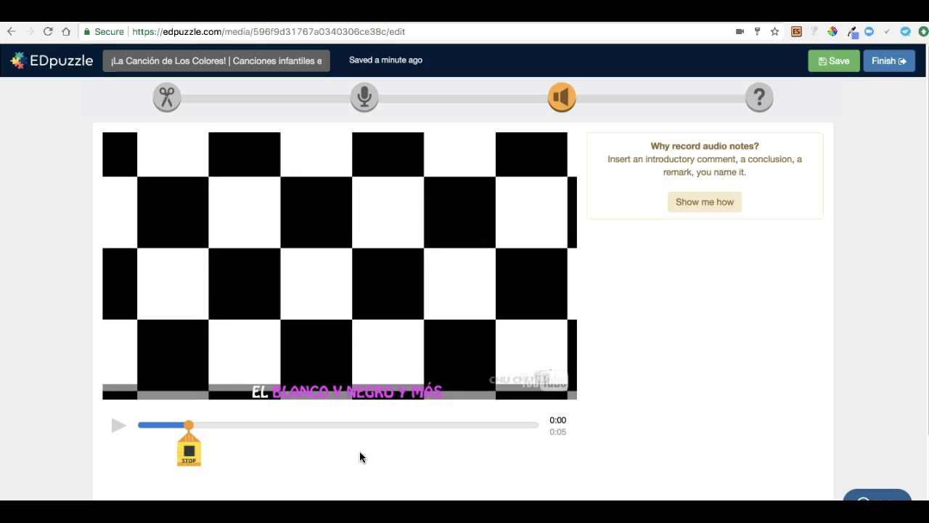
{"action": "left_click", "coordinate": [318, 427]}
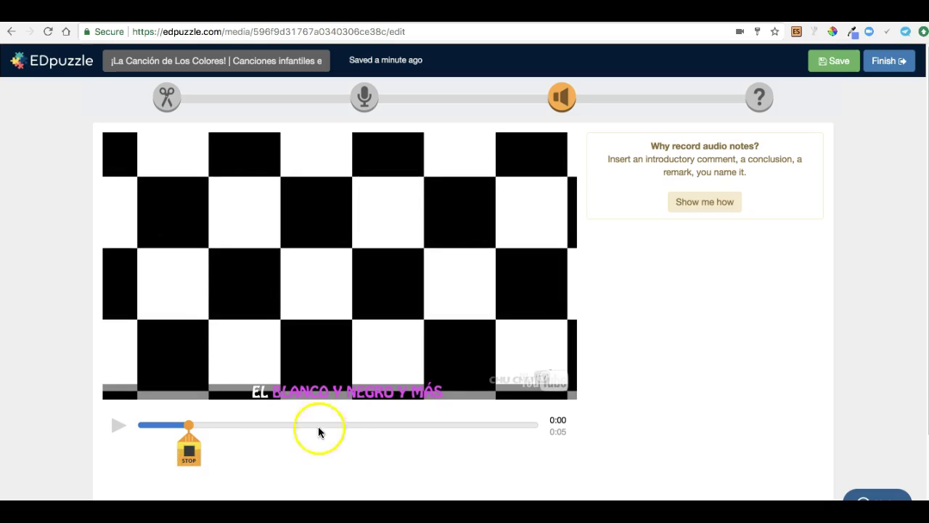
{"action": "left_click", "coordinate": [189, 456]}
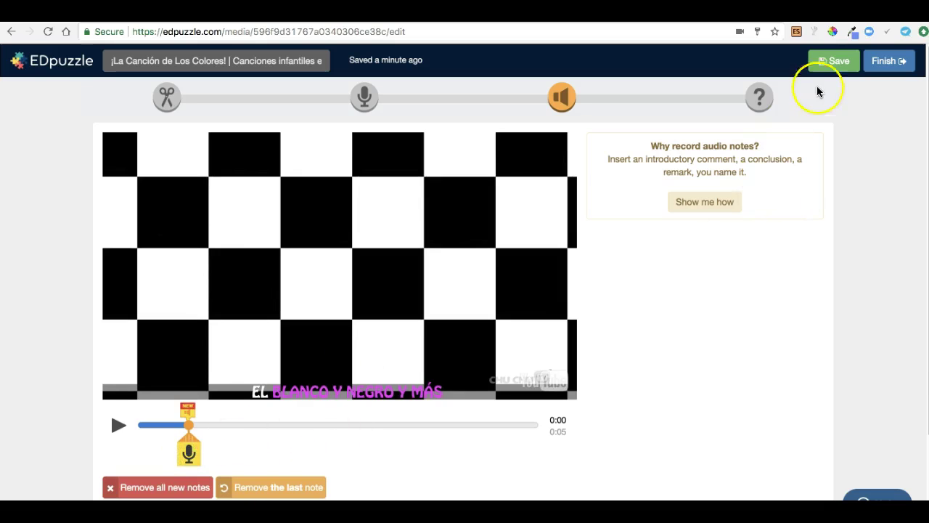
{"action": "left_click", "coordinate": [833, 64]}
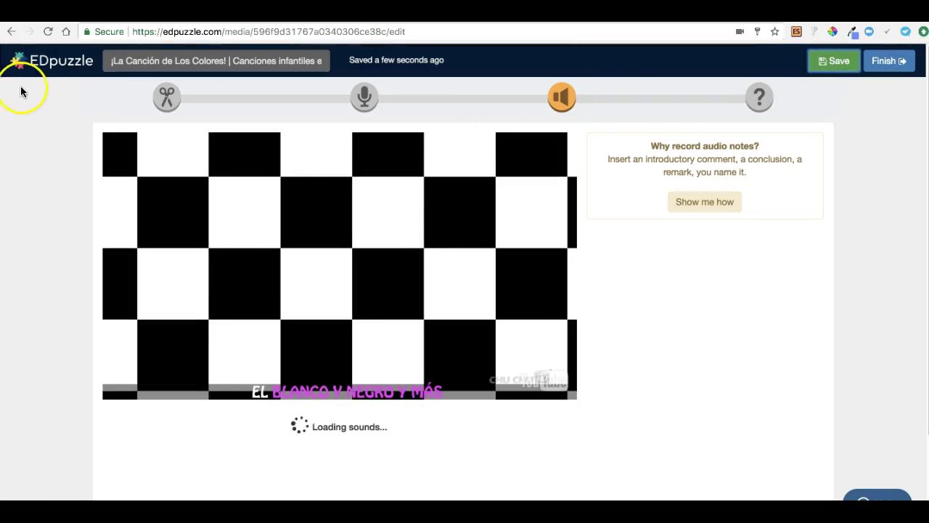
Return to the saved content, play the original video to review its audio note, and close the preview.
{"action": "left_click", "coordinate": [36, 66]}
{"action": "left_click", "coordinate": [575, 66]}
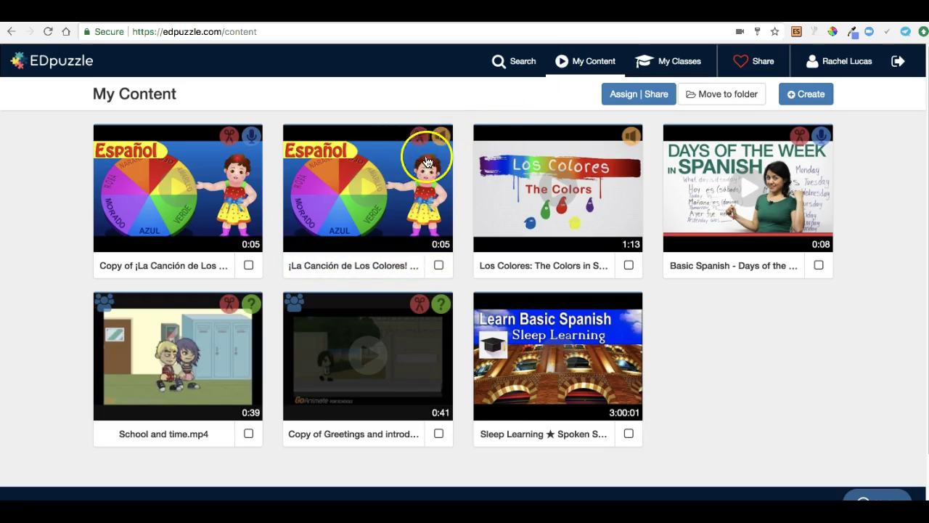
{"action": "left_click", "coordinate": [370, 197]}
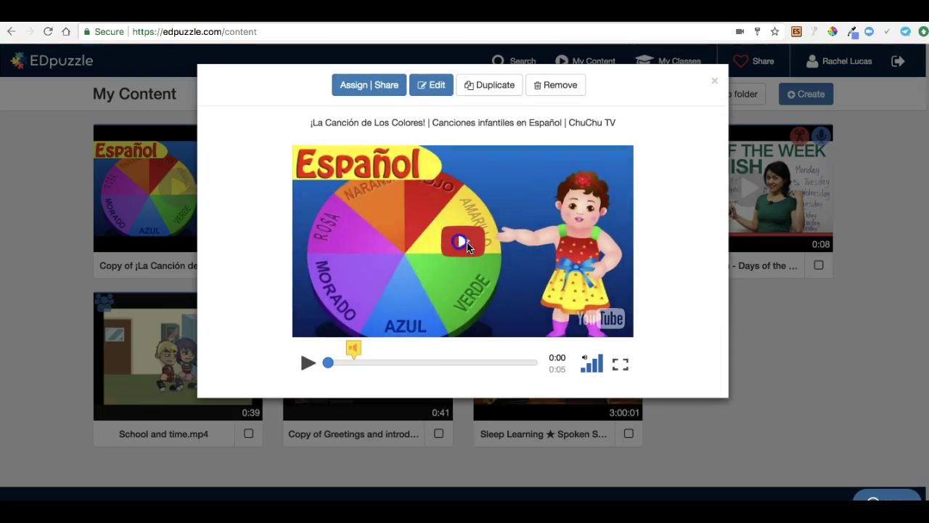
{"action": "left_click", "coordinate": [466, 247]}
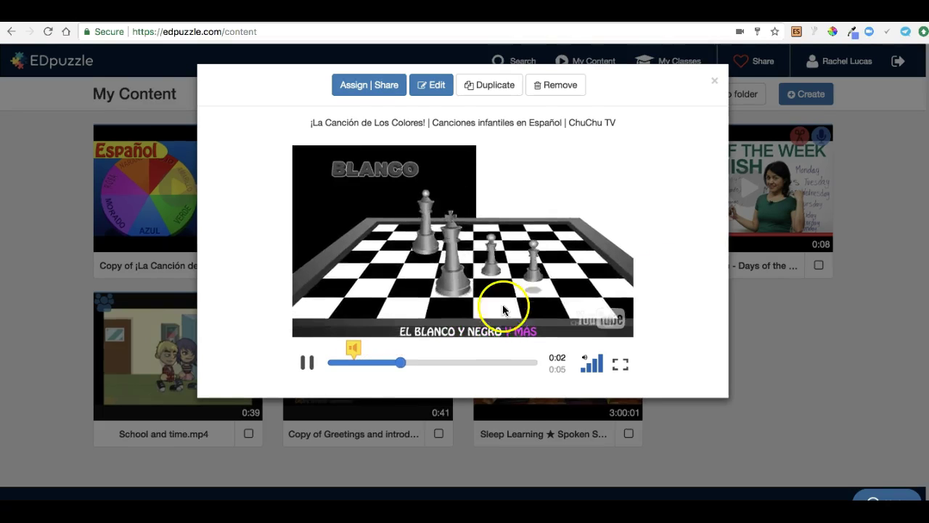
{"action": "left_click", "coordinate": [307, 363]}
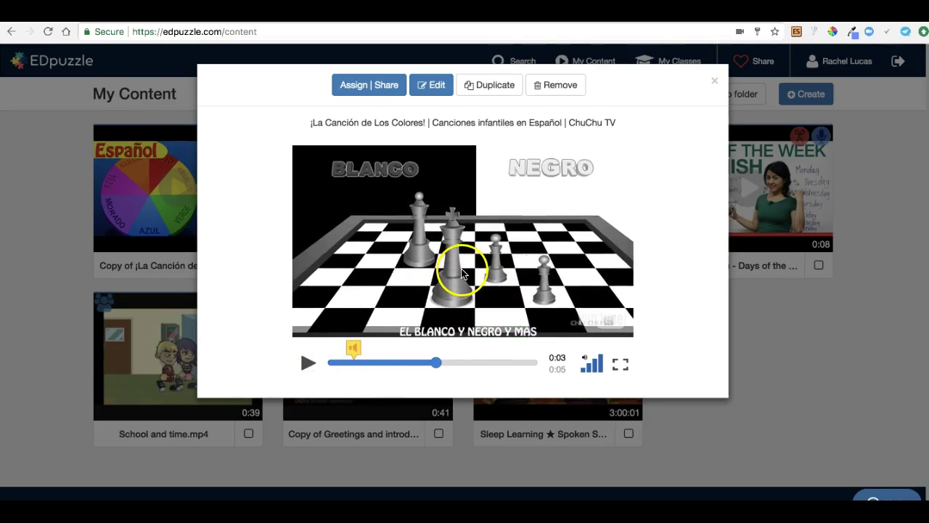
{"action": "left_click", "coordinate": [713, 80]}
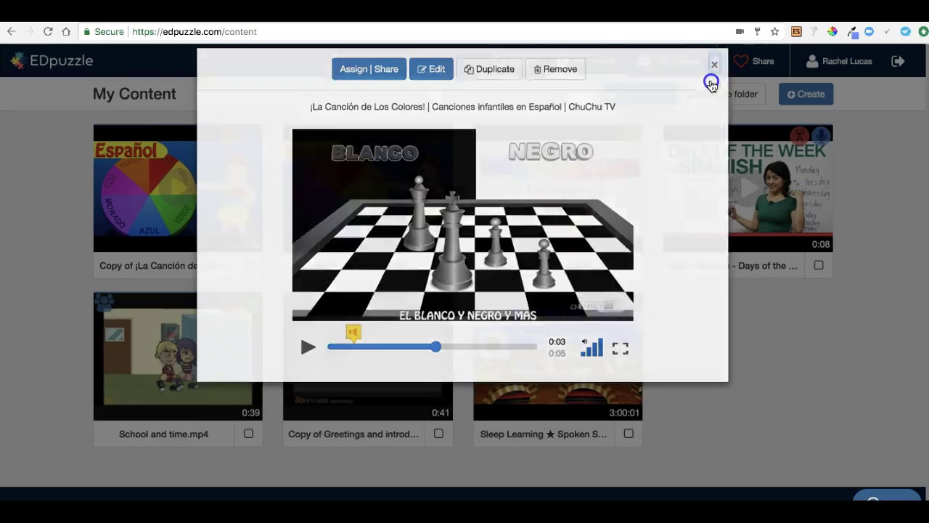
Reopen the original "¡La Canción de Los Colores!" video for editing and insert a quiz question just after the audio note.
{"action": "left_click", "coordinate": [382, 208]}
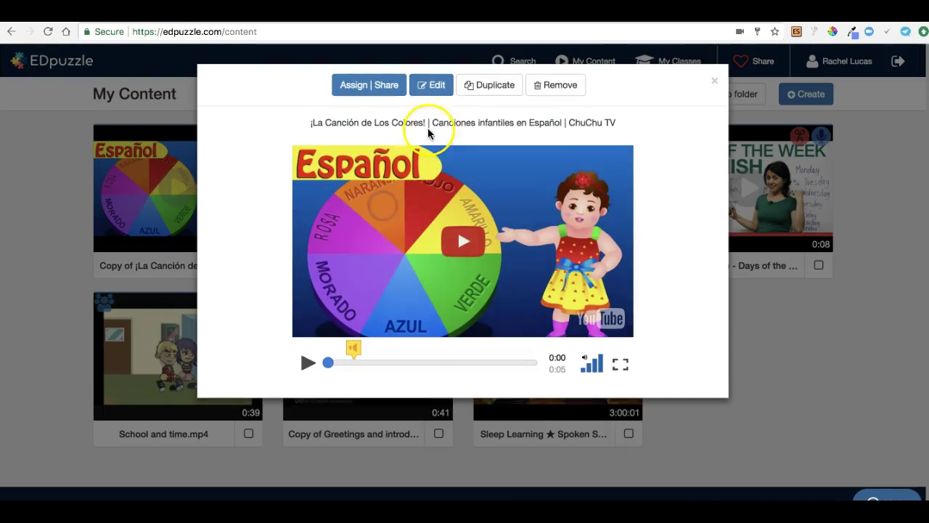
{"action": "left_click", "coordinate": [439, 86]}
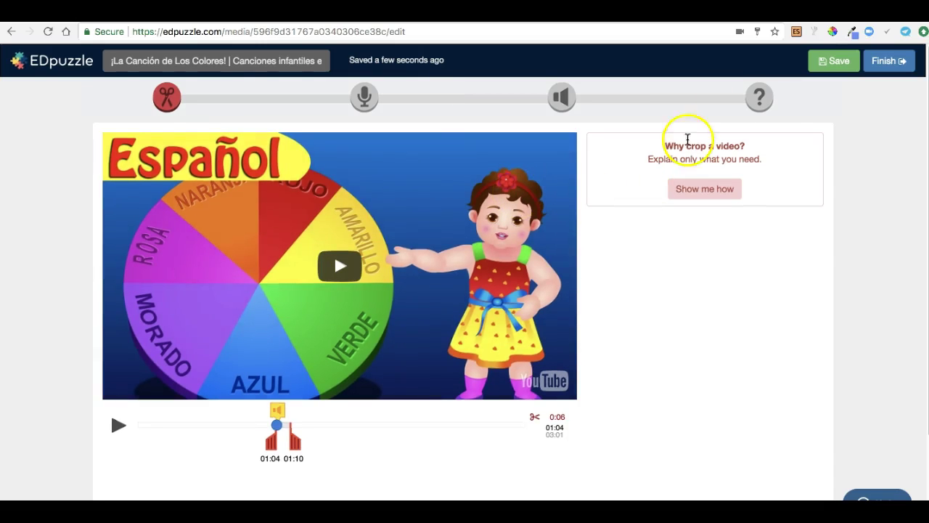
{"action": "left_click", "coordinate": [760, 108]}
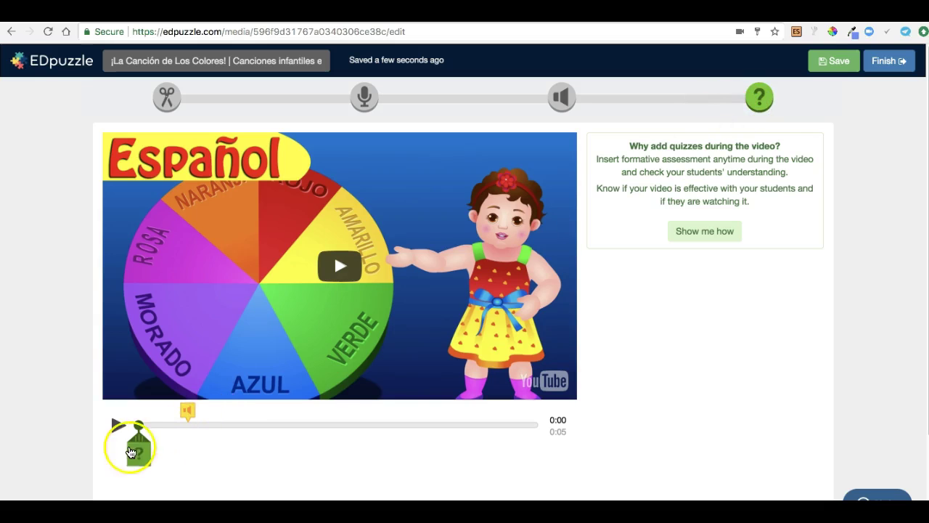
{"action": "mouse_move", "coordinate": [140, 435]}
{"action": "left_mouse_down"}
{"action": "mouse_move", "coordinate": [214, 436]}
{"action": "mouse_move", "coordinate": [206, 439]}
{"action": "left_mouse_up"}
{"action": "left_click", "coordinate": [207, 465]}
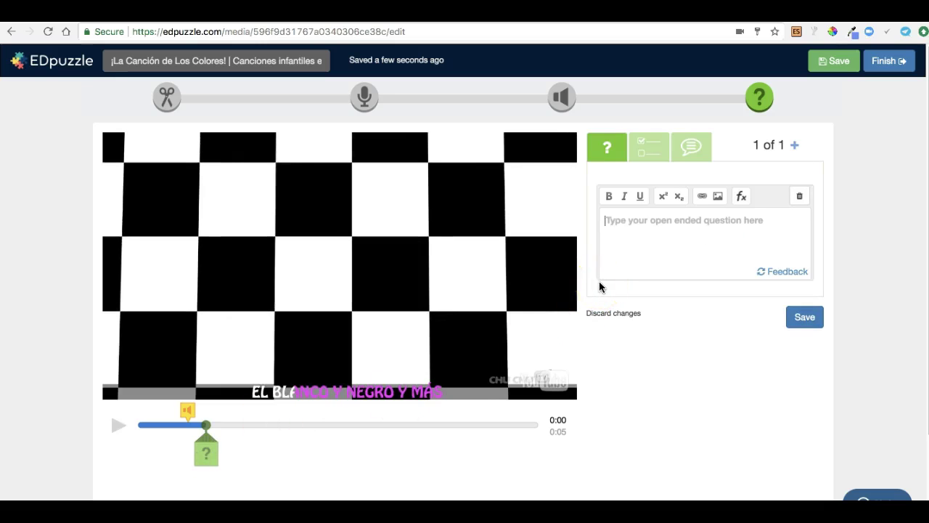
Make the quiz item a multiple choice question and enter "What color are the squares" as its text.
{"action": "left_click", "coordinate": [642, 155]}
{"action": "left_click", "coordinate": [687, 150]}
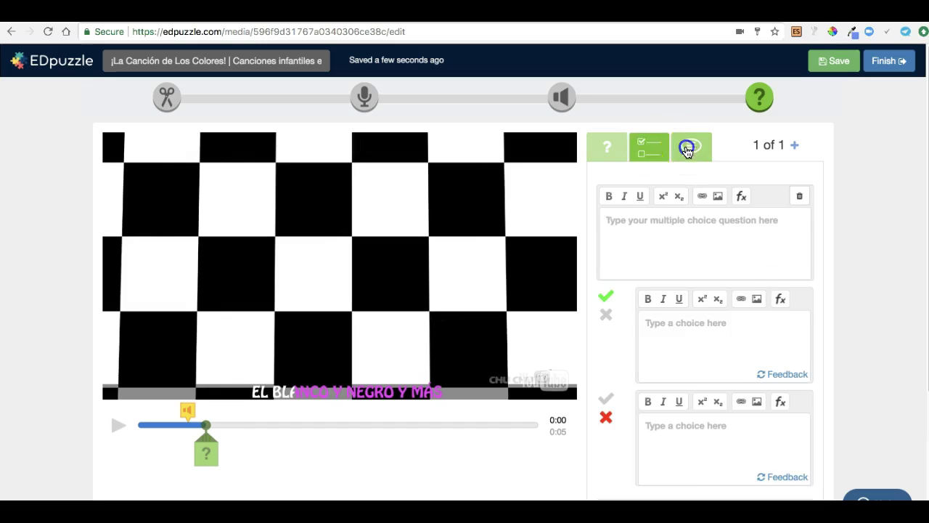
{"action": "left_click", "coordinate": [649, 150]}
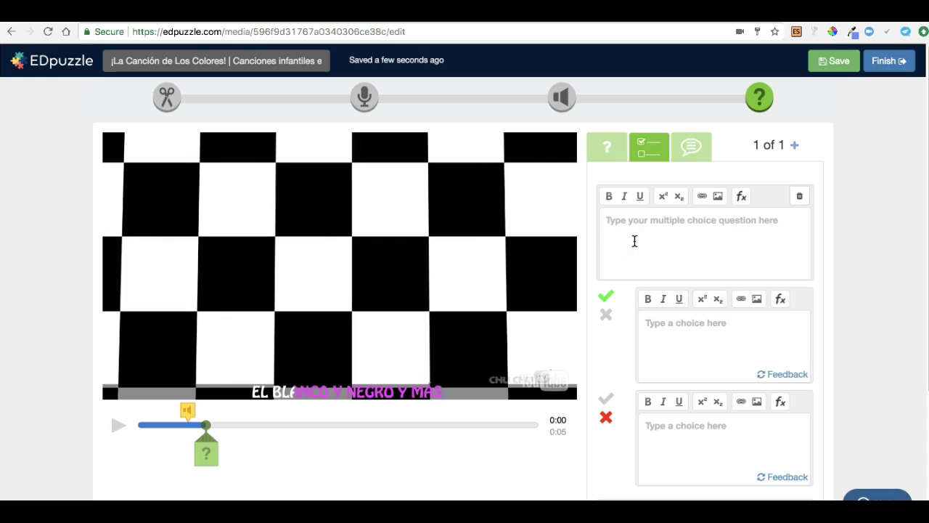
{"action": "left_click", "coordinate": [635, 241]}
{"action": "type", "text": "What color are the squares"}
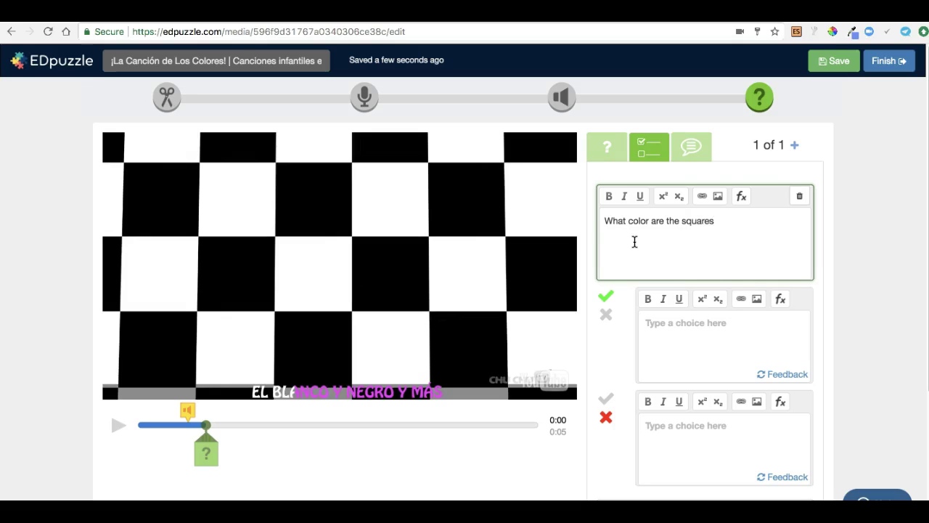
Enter "Blanco" as the first answer choice and mark it as incorrect.
{"action": "left_click", "coordinate": [673, 331]}
{"action": "type", "text": "Blanco"}
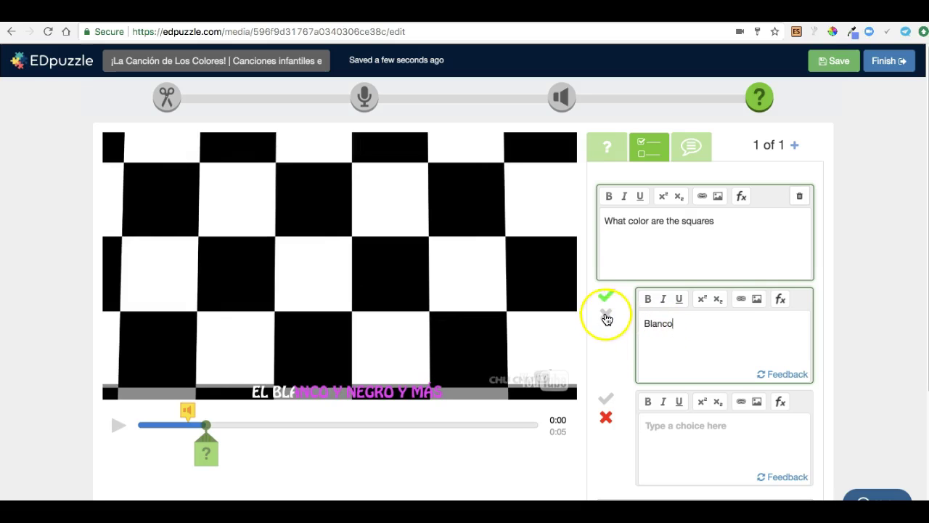
{"action": "left_click", "coordinate": [607, 316]}
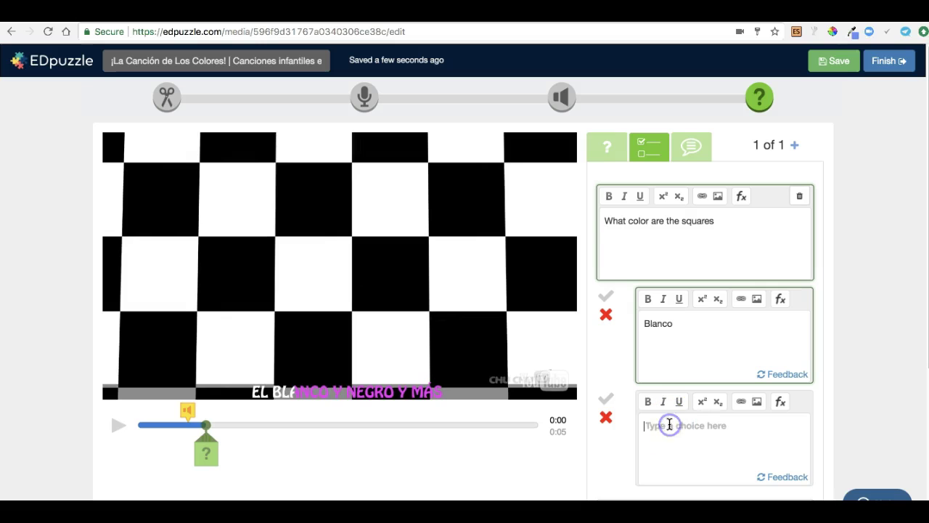
Enter "rojo" as the second answer choice of the multiple choice question.
{"action": "left_click", "coordinate": [670, 425]}
{"action": "type", "text": "ro"}
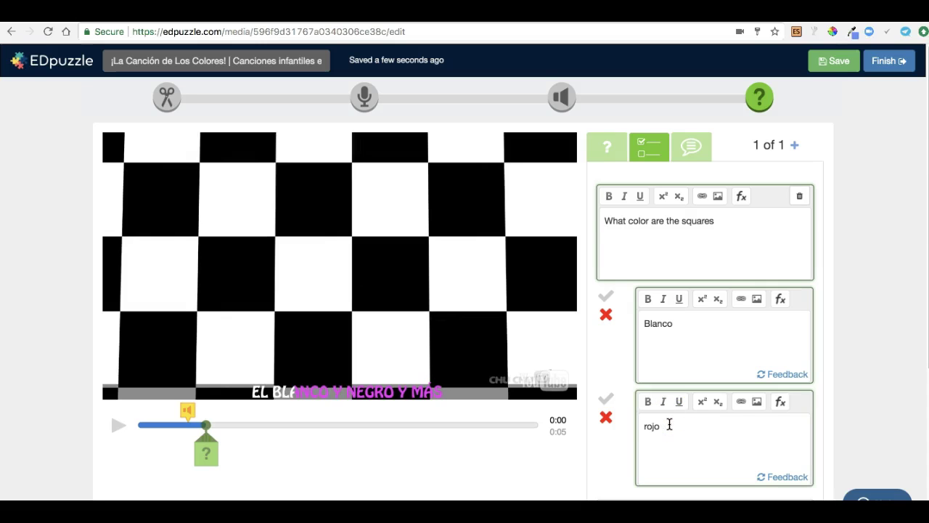
{"action": "type", "text": "jo"}
Add "negro" as a third answer choice marked as correct, and save the question and the video.
{"action": "scroll", "coordinate": [726, 422], "scroll_direction": "down", "scroll_amount": 2}
{"action": "left_click", "coordinate": [716, 459]}
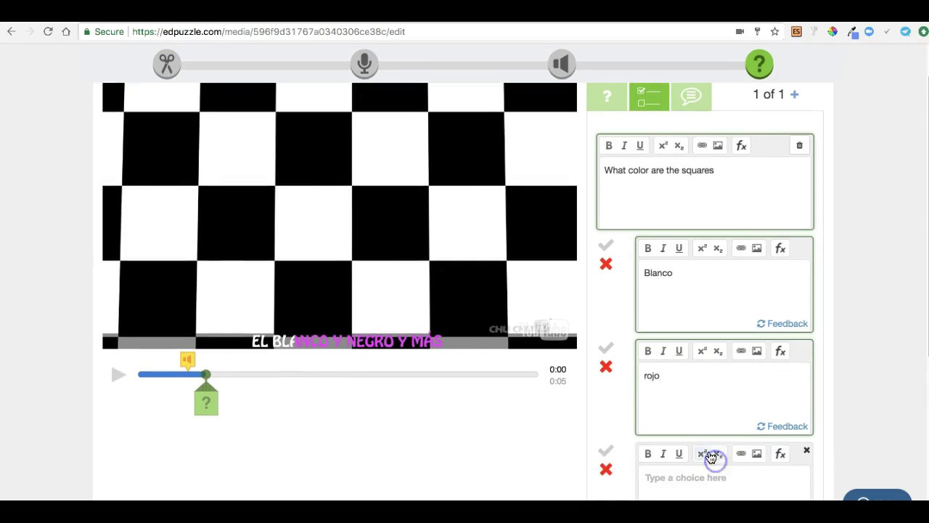
{"action": "left_click", "coordinate": [681, 461]}
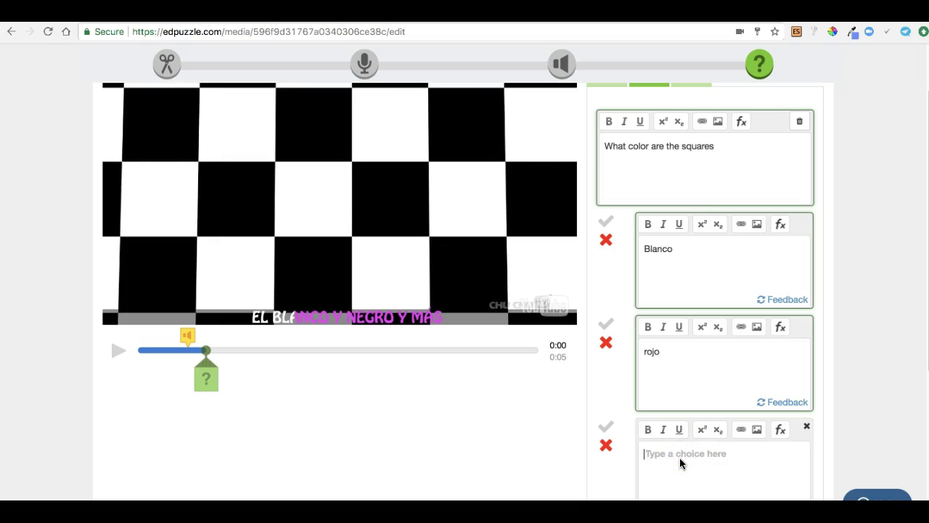
{"action": "type", "text": "negro"}
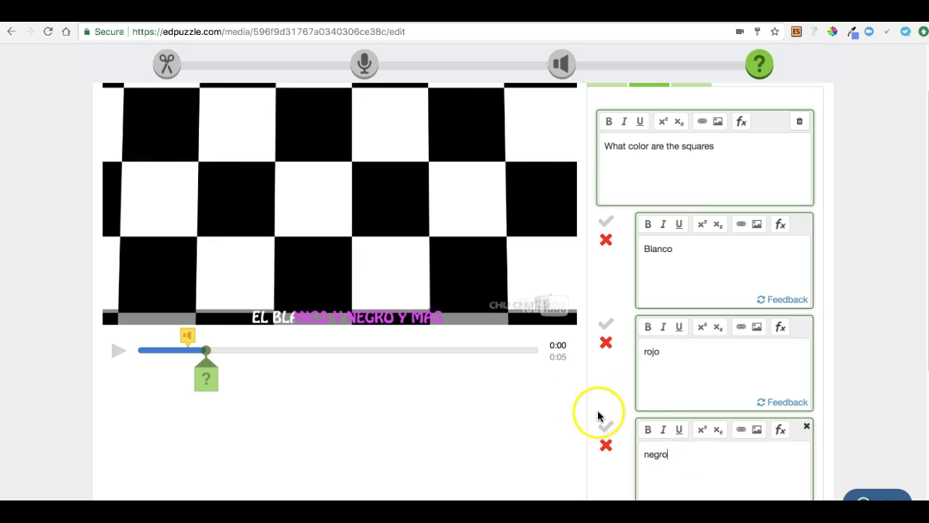
{"action": "scroll", "coordinate": [607, 407], "scroll_direction": "down", "scroll_amount": 3}
{"action": "left_click", "coordinate": [798, 380]}
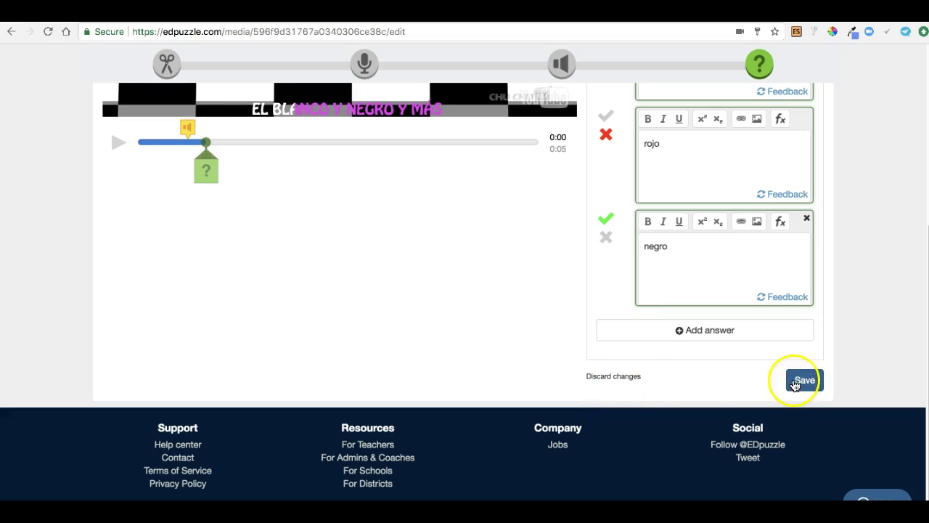
{"action": "scroll", "coordinate": [718, 371], "scroll_direction": "up", "scroll_amount": 3}
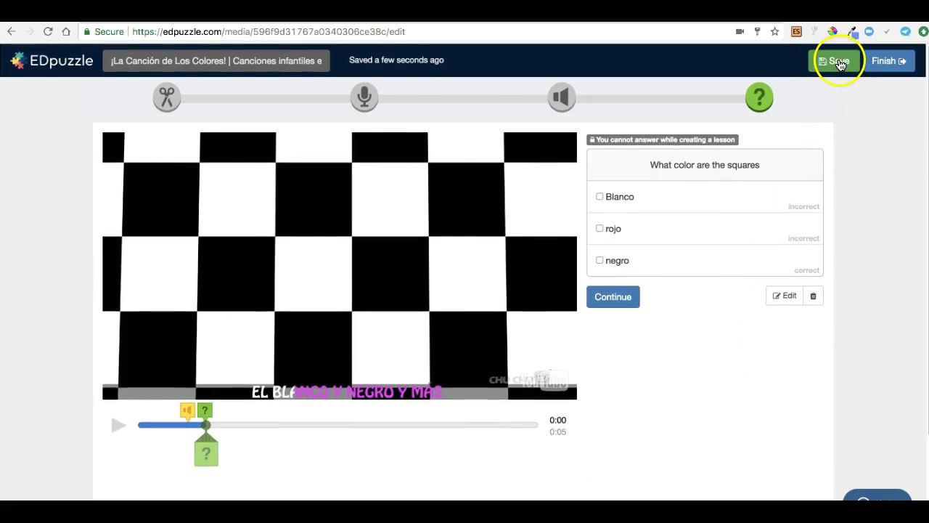
{"action": "left_click", "coordinate": [840, 64]}
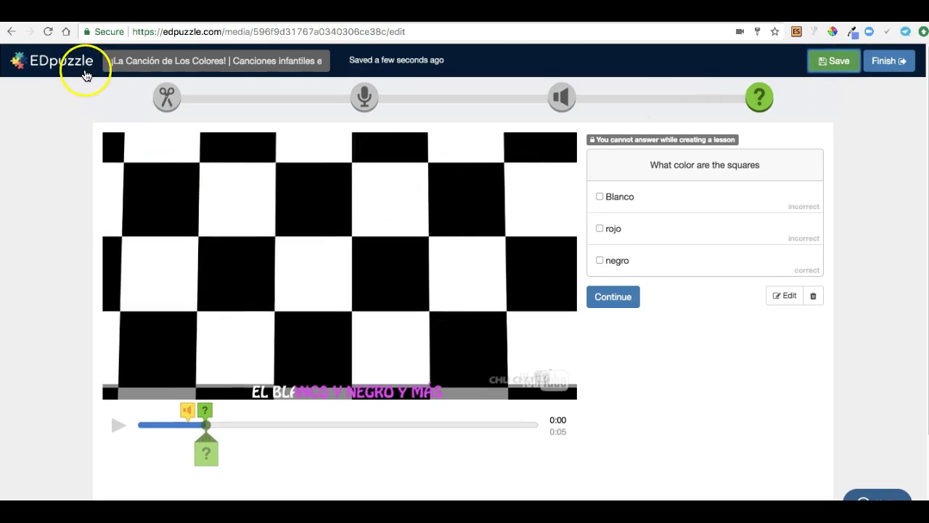
Play the original "¡La Canción de Los Colores!" video from the saved content, submit "negro" as the quiz answer and continue playback.
{"action": "left_click", "coordinate": [85, 76]}
{"action": "left_click", "coordinate": [585, 62]}
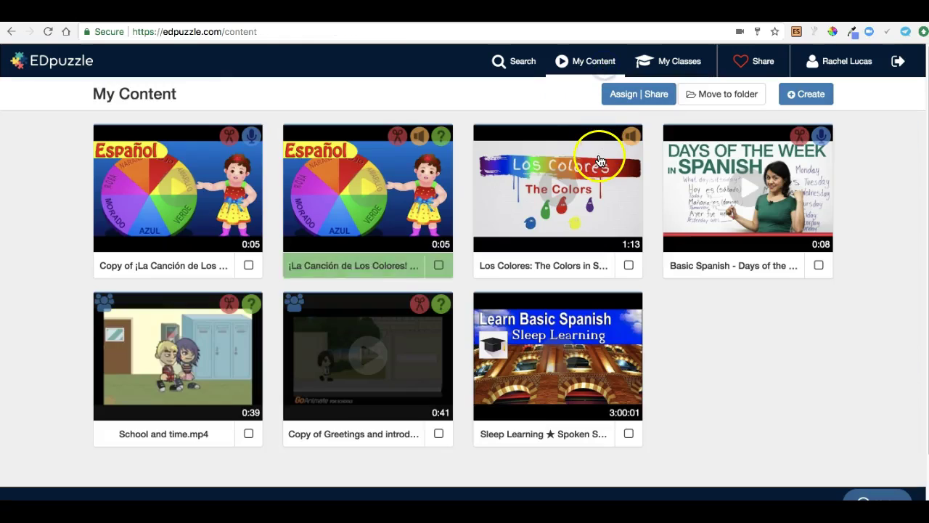
{"action": "left_click", "coordinate": [379, 183]}
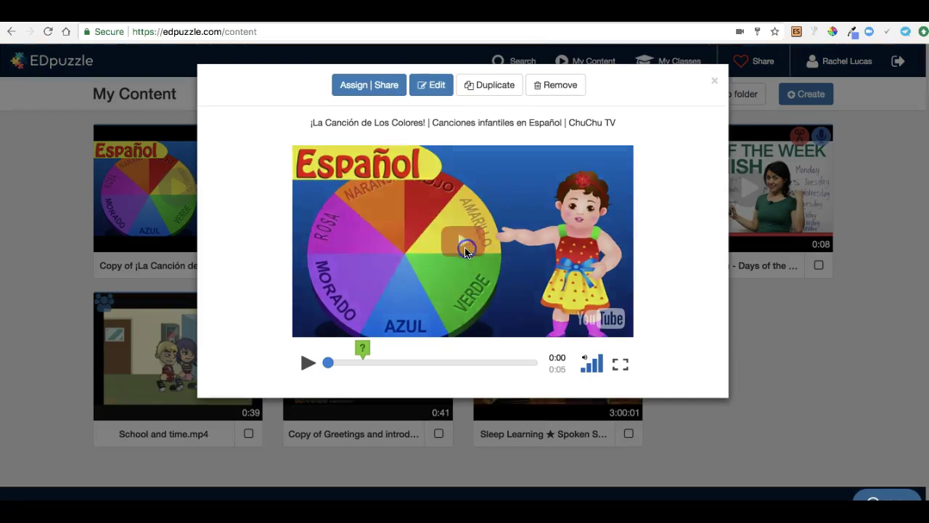
{"action": "left_click", "coordinate": [467, 251]}
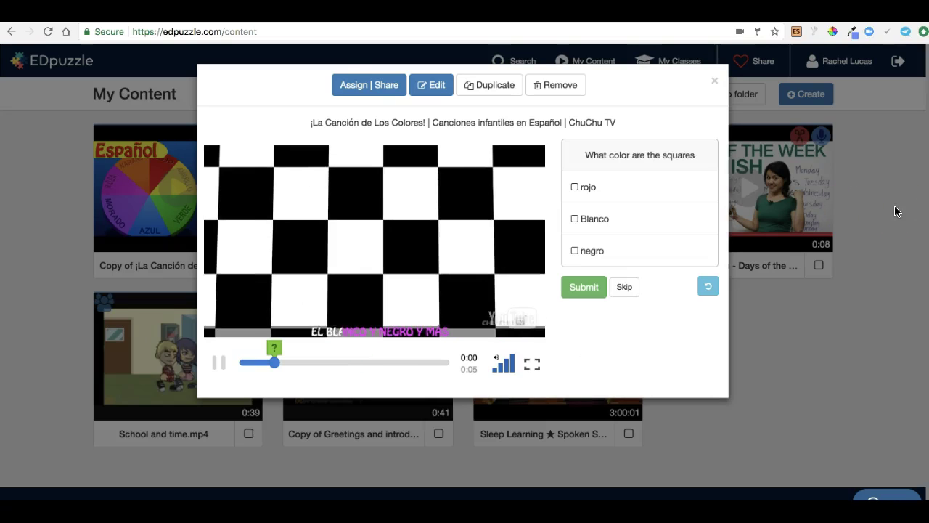
{"action": "left_click", "coordinate": [730, 245]}
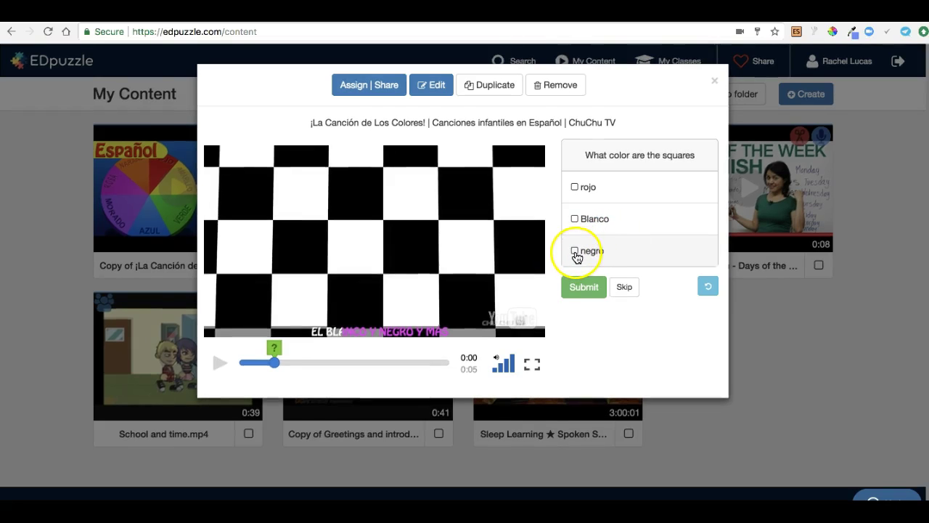
{"action": "left_click", "coordinate": [575, 252]}
{"action": "left_click", "coordinate": [585, 290]}
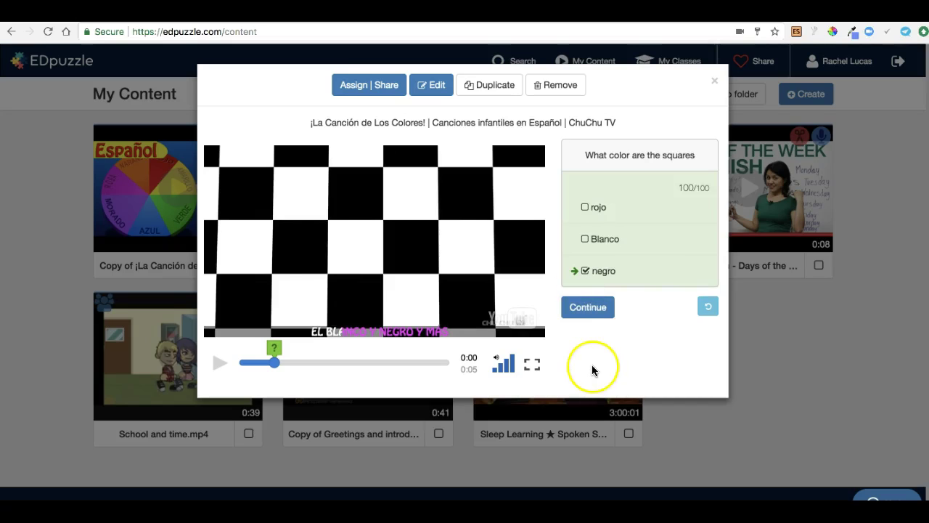
{"action": "left_click", "coordinate": [591, 311]}
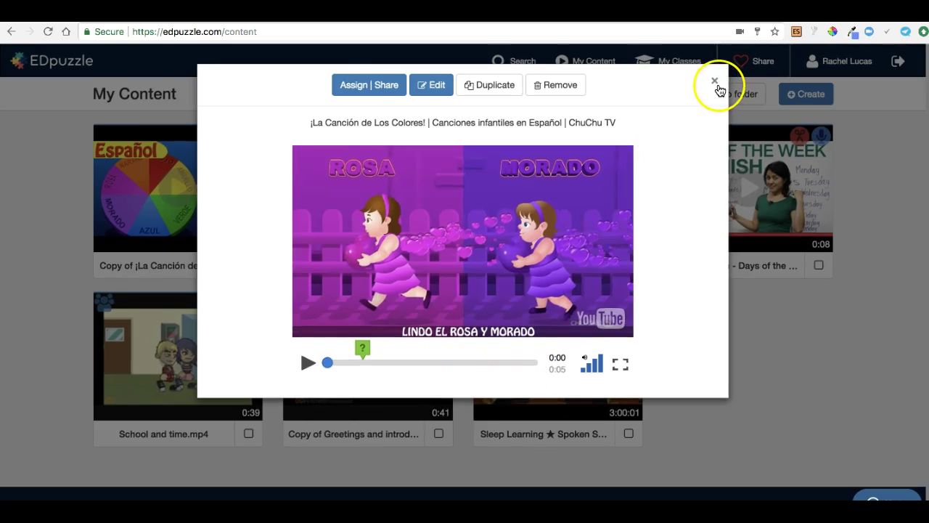
Start assigning the original colors video and select the 8th Period B-day and Spanish 1 classes.
{"action": "left_click", "coordinate": [377, 94]}
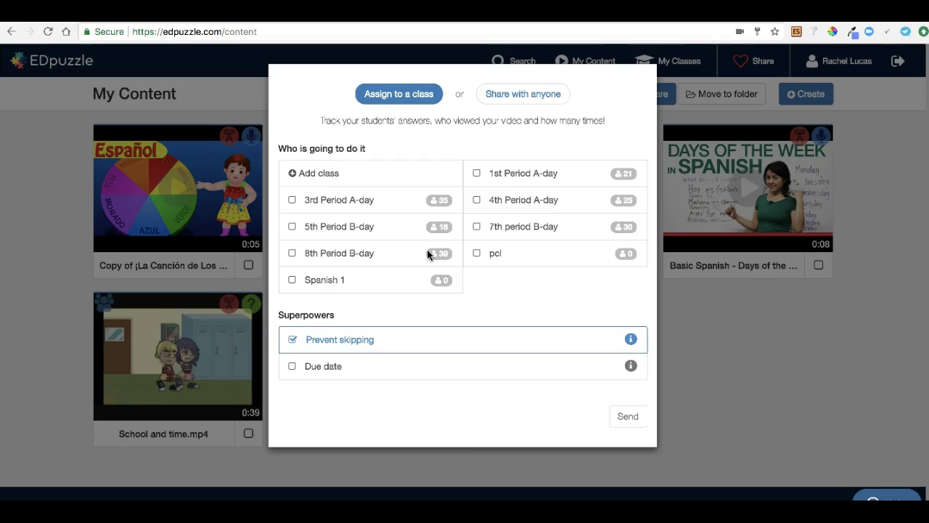
{"action": "left_click", "coordinate": [292, 257]}
{"action": "left_click", "coordinate": [293, 280]}
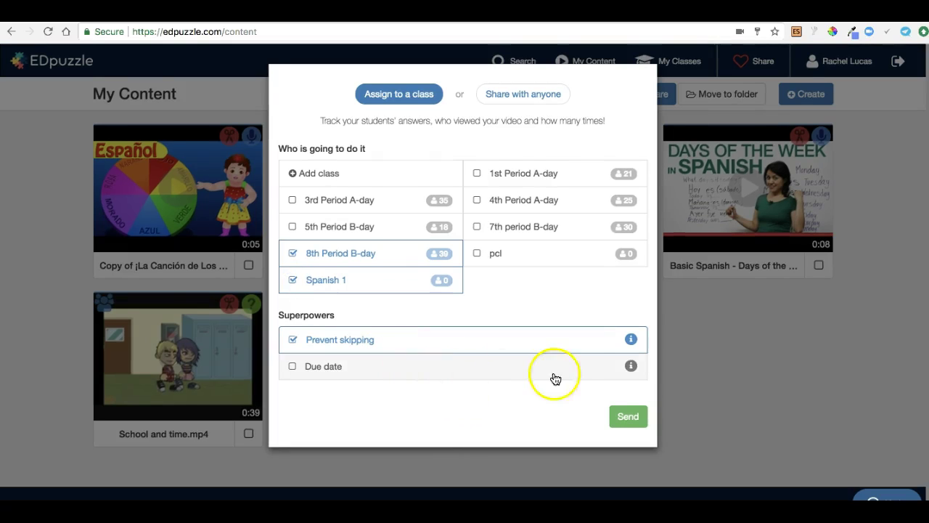
Set the assignment's due date to Mon Jul 31, 2017 at 9:00 PM and send it to the selected classes.
{"action": "left_click", "coordinate": [622, 367]}
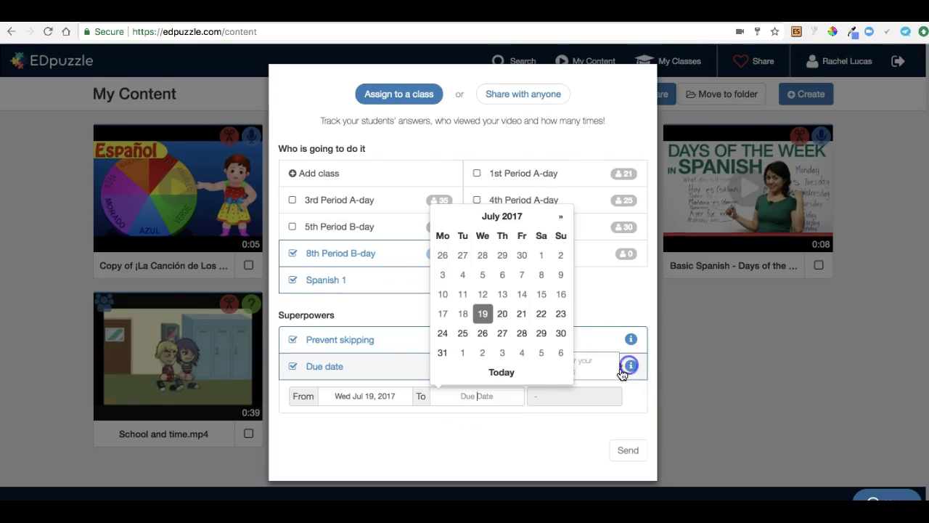
{"action": "left_click", "coordinate": [442, 352]}
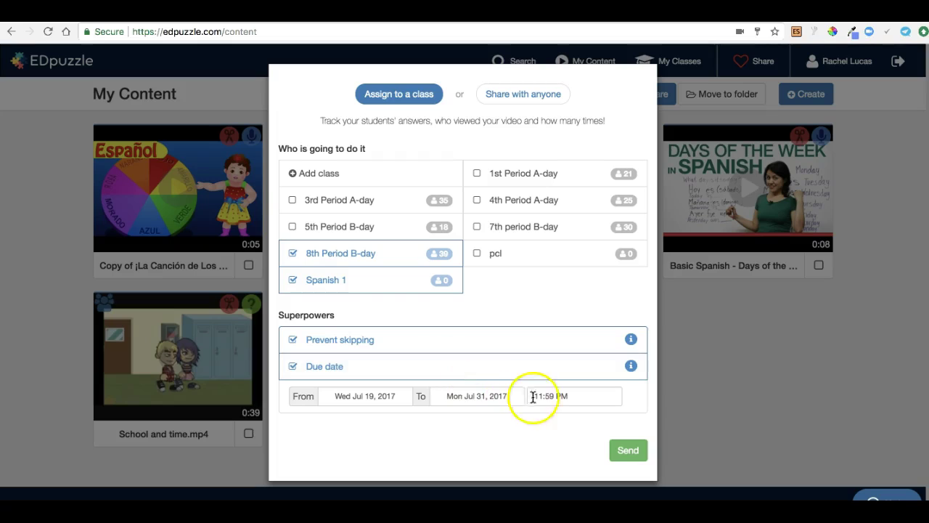
{"action": "left_click", "coordinate": [556, 396]}
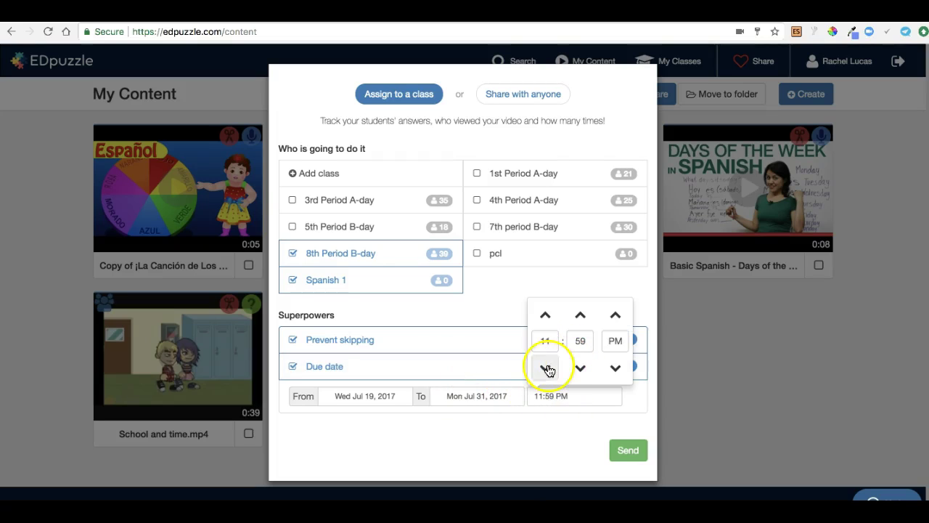
{"action": "left_click", "coordinate": [546, 368]}
{"action": "left_click", "coordinate": [546, 369]}
{"action": "left_click", "coordinate": [581, 318]}
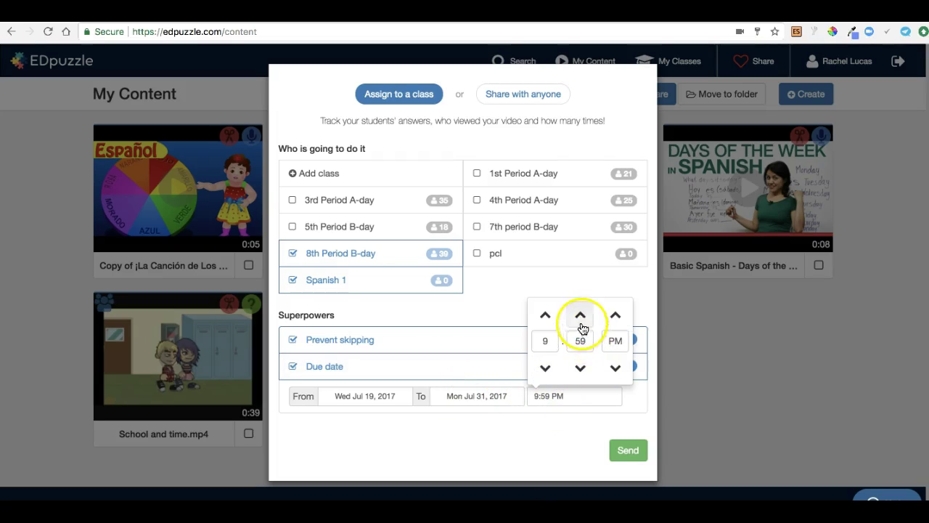
{"action": "left_click", "coordinate": [546, 368]}
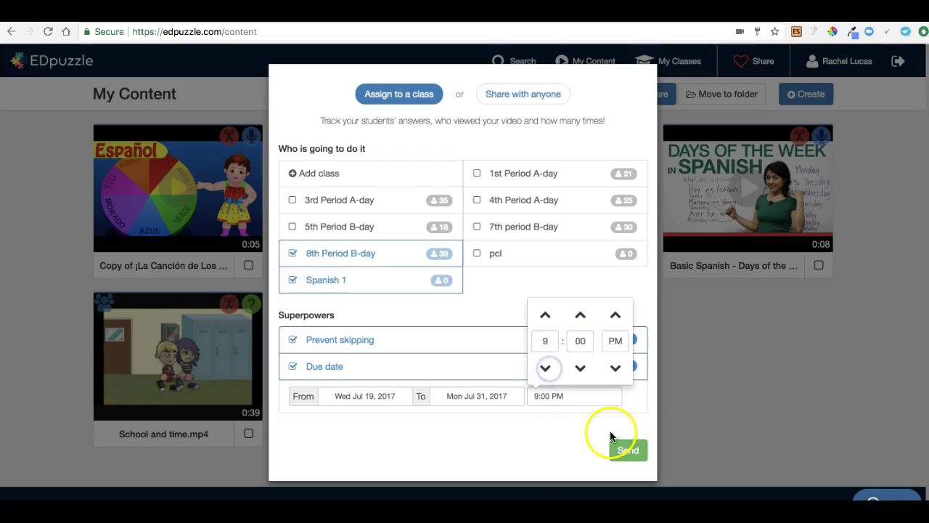
{"action": "left_click", "coordinate": [621, 448]}
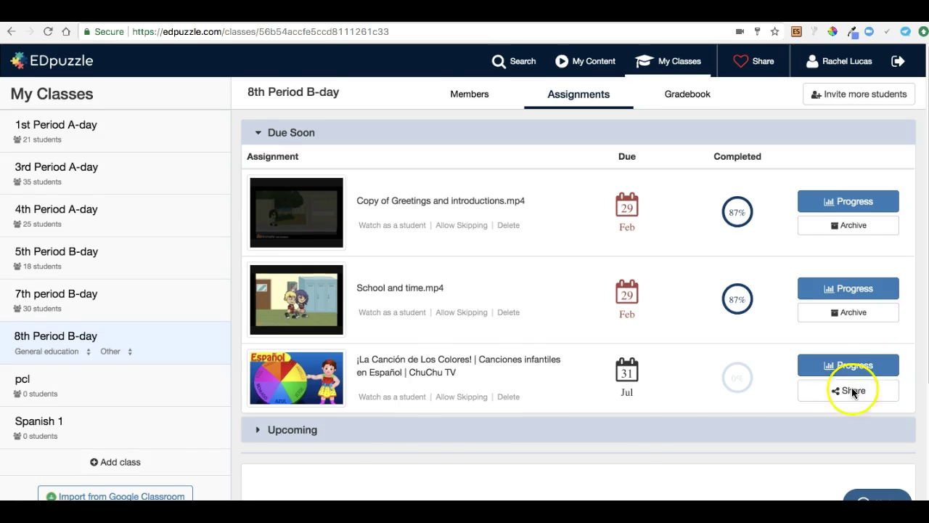
Open the member list of the Spanish 1 class and remove that class, confirming the removal.
{"action": "left_click", "coordinate": [200, 438]}
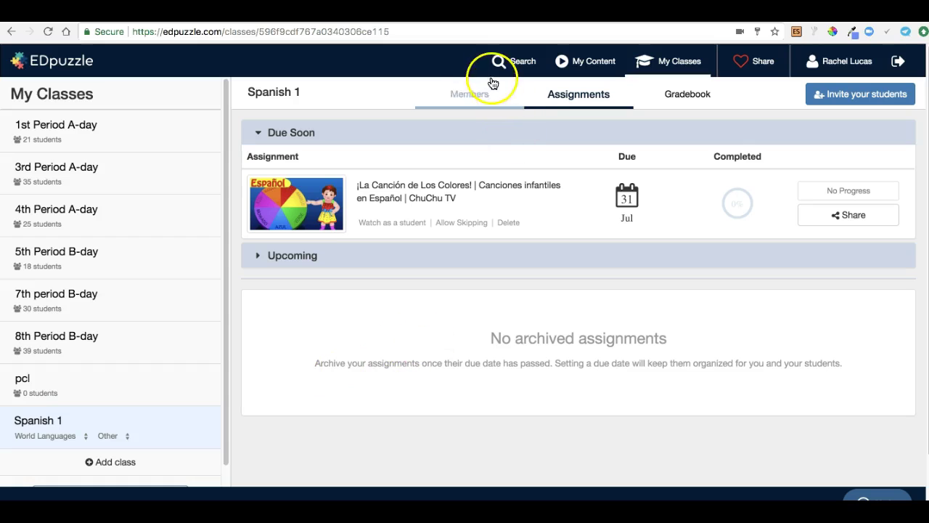
{"action": "left_click", "coordinate": [455, 96]}
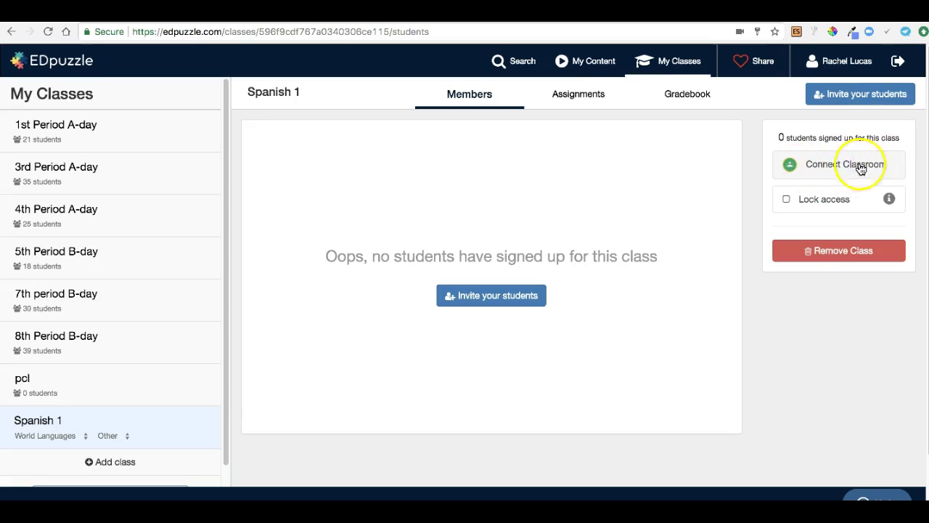
{"action": "left_click", "coordinate": [839, 254]}
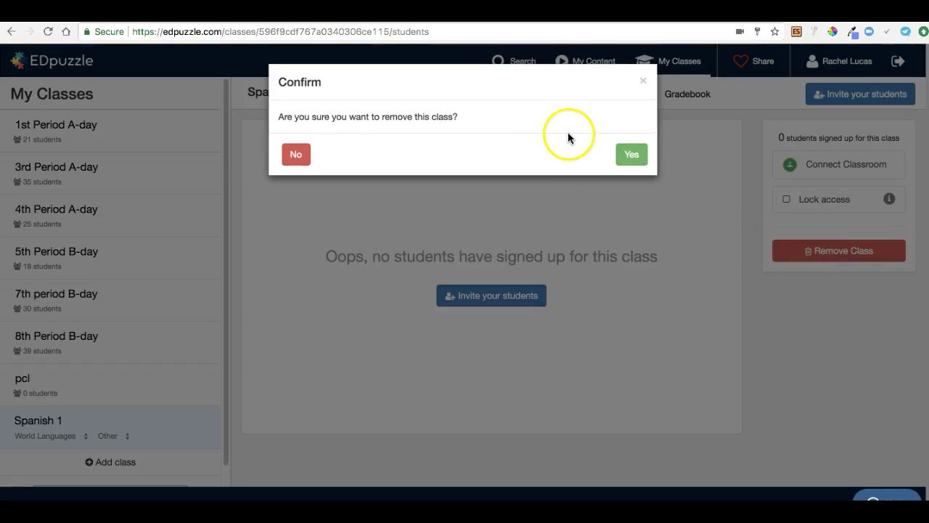
{"action": "left_click", "coordinate": [632, 156]}
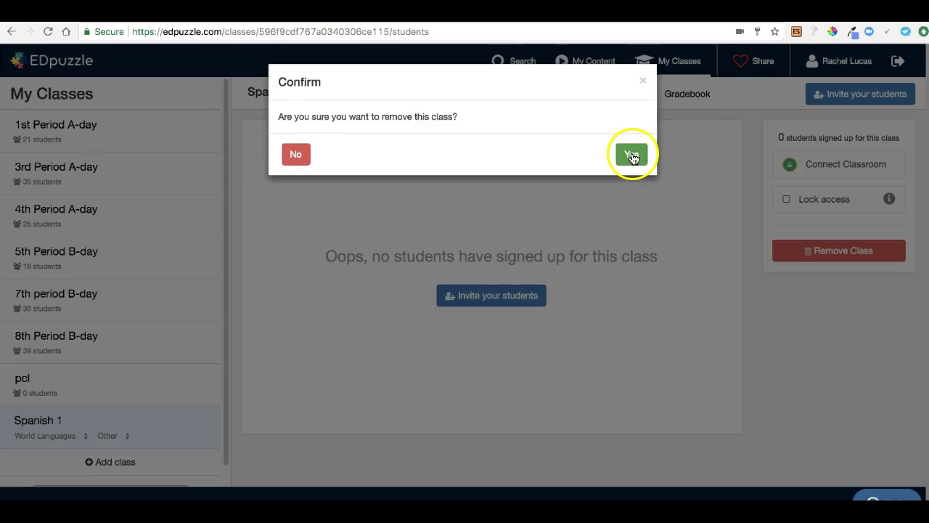